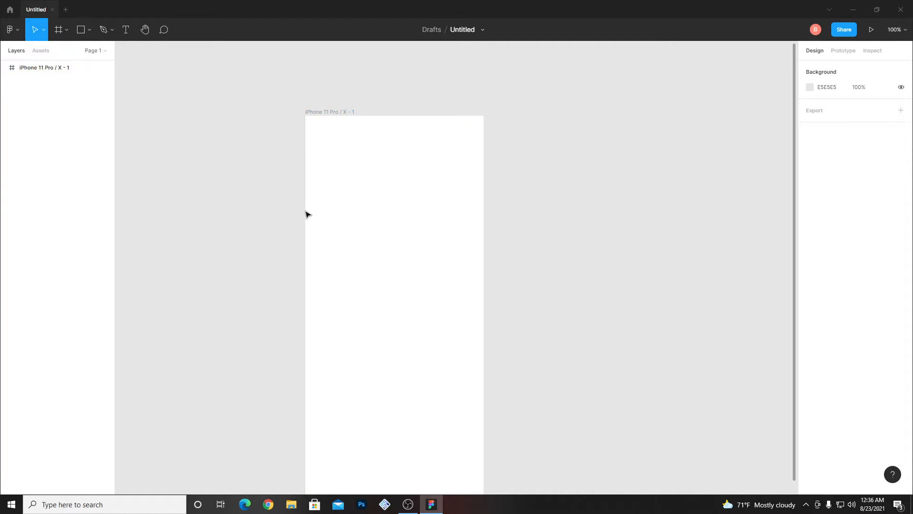
- Draw a square of about 157 × 157 in the upper half of the iPhone frame, centred horizontally
drag(377, 221, 416, 178)
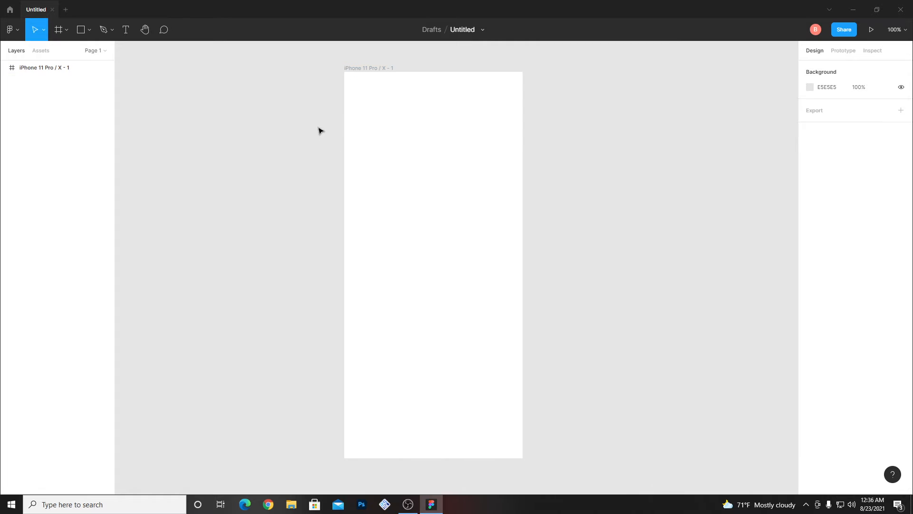
click(83, 32)
click(90, 32)
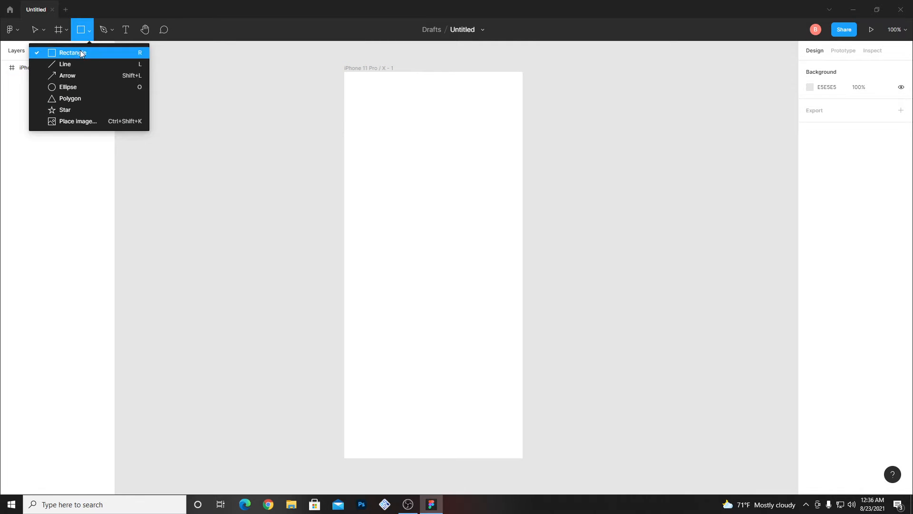
click(420, 128)
mouse_move(422, 128)
mouse_down()
mouse_move(466, 211)
mouse_move(464, 203)
mouse_up()
drag(457, 171, 423, 159)
- Fill the square with the photo of the smiling woman in a red sweater, found by searching the Unsplash plugin for "people"
right_click(561, 152)
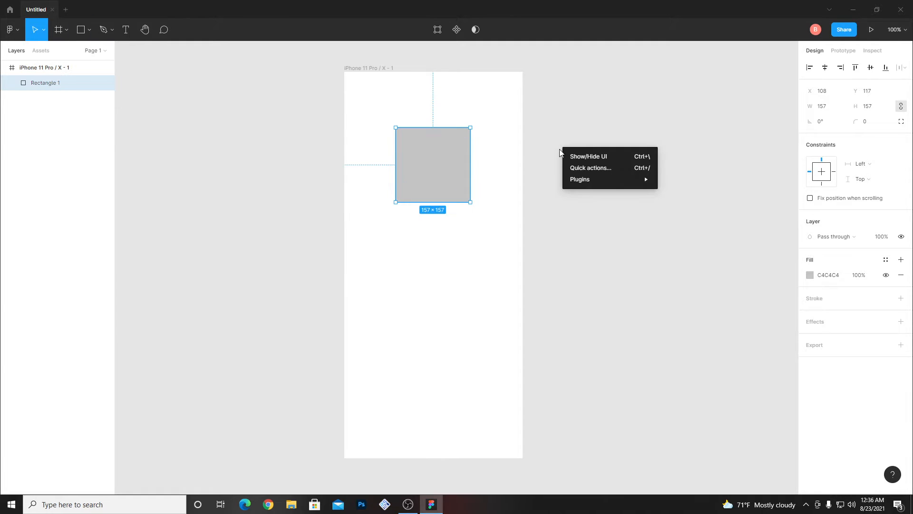
mouse_move(568, 180)
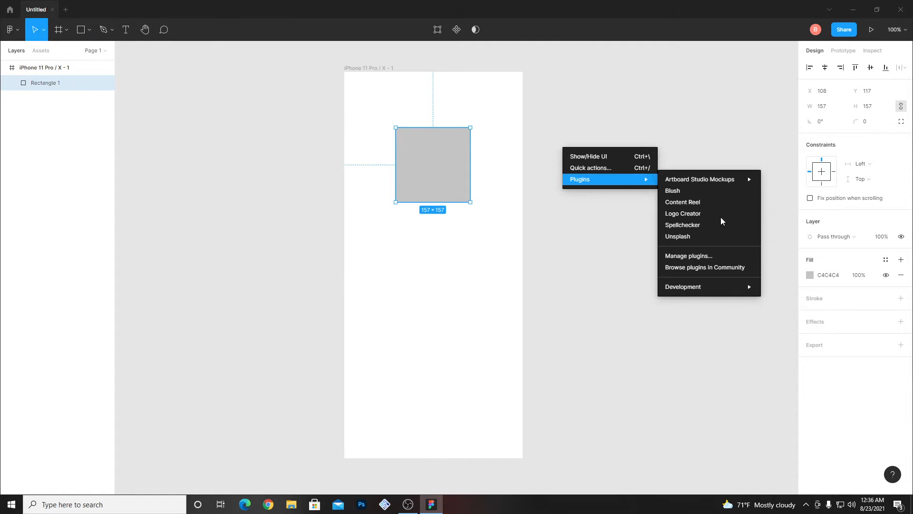
click(704, 237)
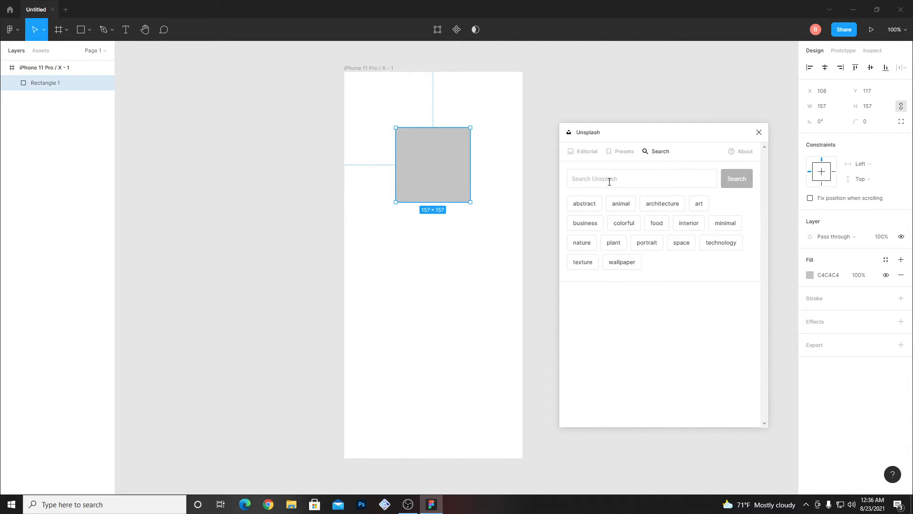
click(609, 180)
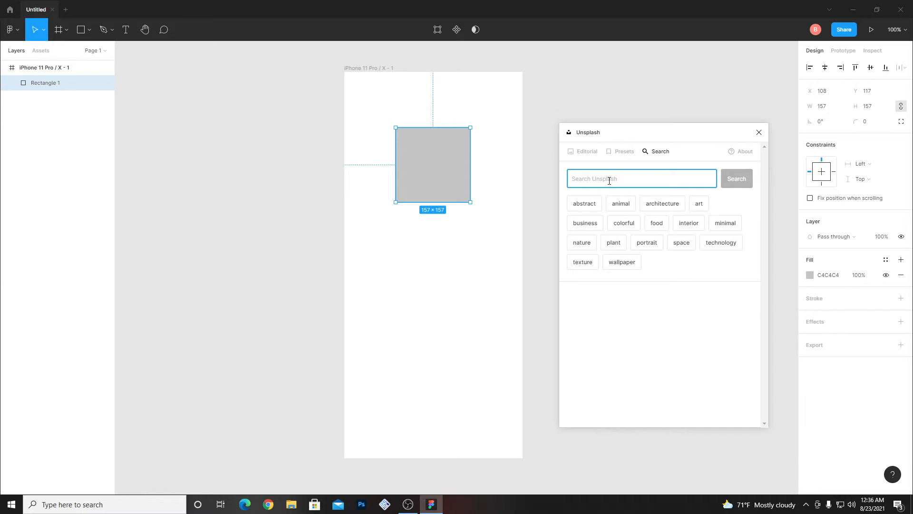
text(people)
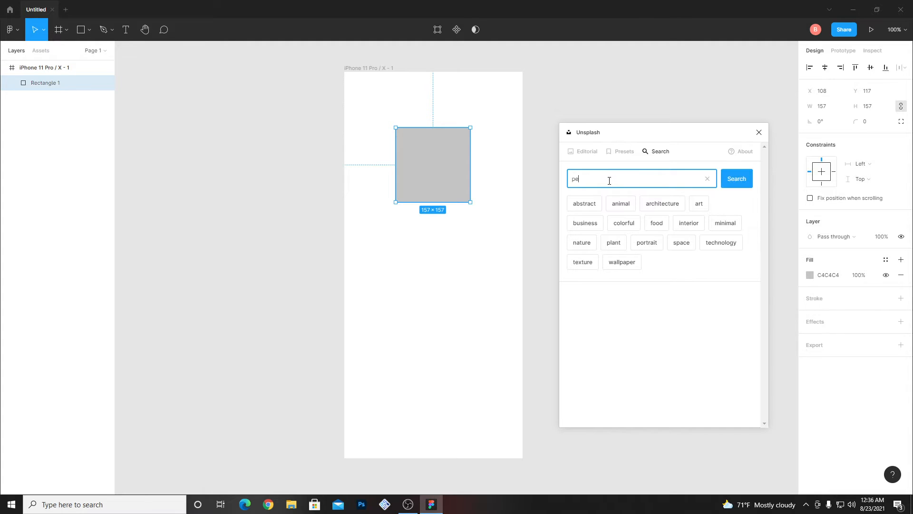
click(743, 182)
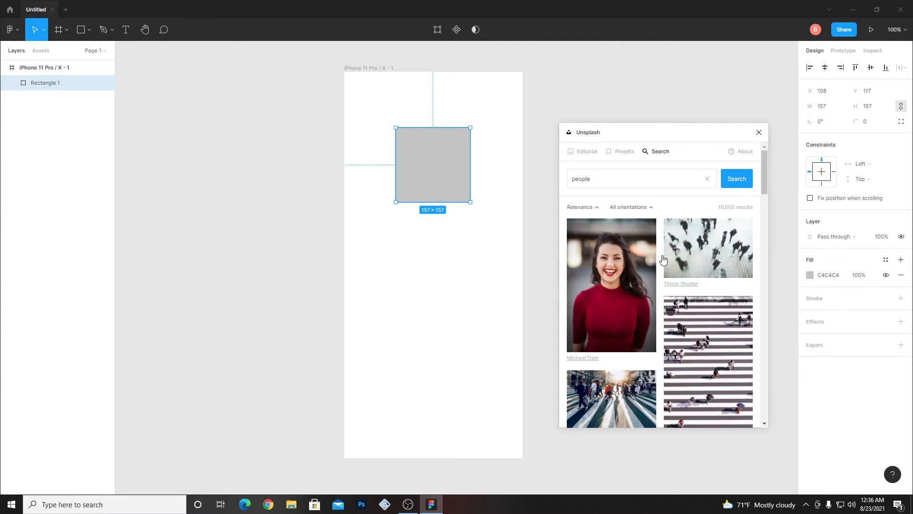
scroll(662, 261, down, 1)
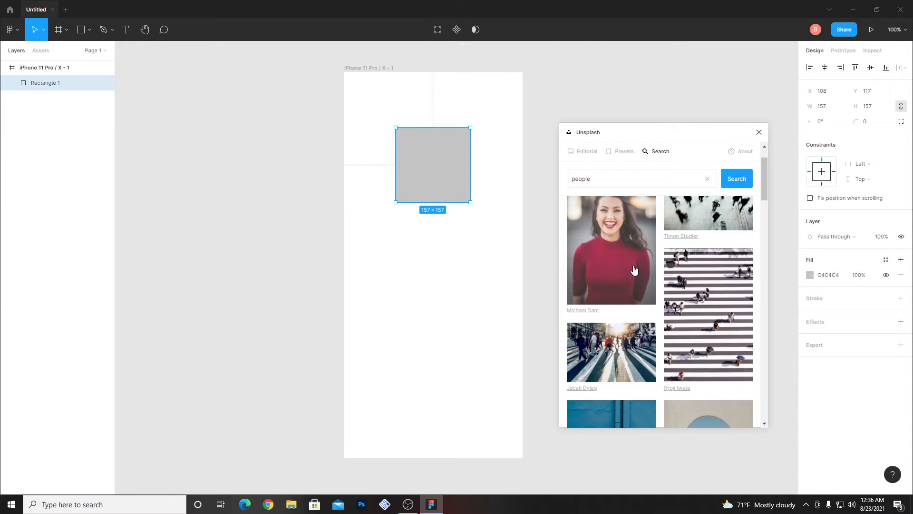
click(634, 270)
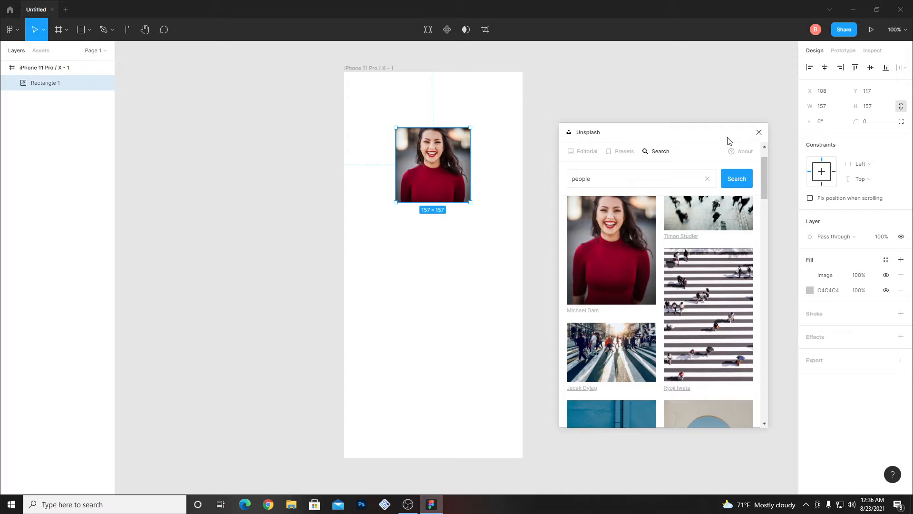
click(759, 133)
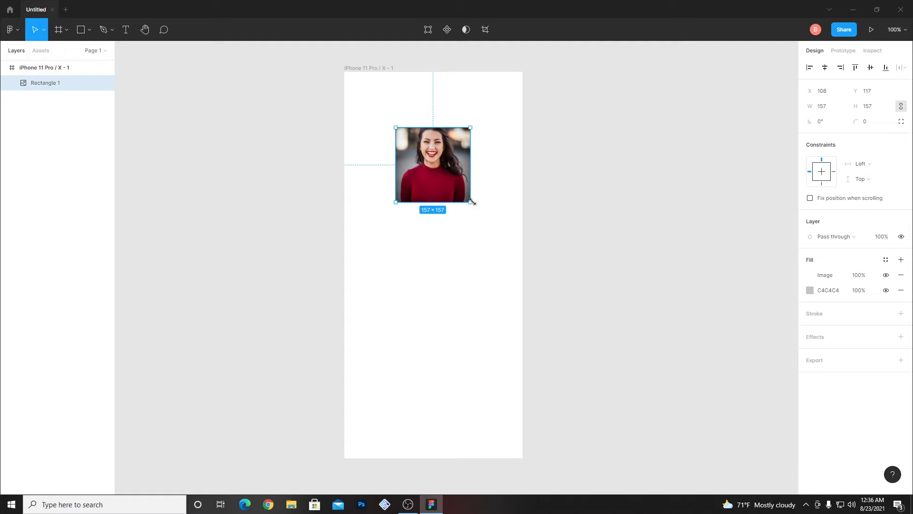
- Enlarge the photo square to about 207 × 207 with a corner radius of 68, positioned at about X 93, Y 100
drag(472, 202, 494, 226)
mouse_move(459, 189)
mouse_down()
mouse_move(433, 190)
mouse_move(420, 165)
mouse_move(462, 180)
mouse_up()
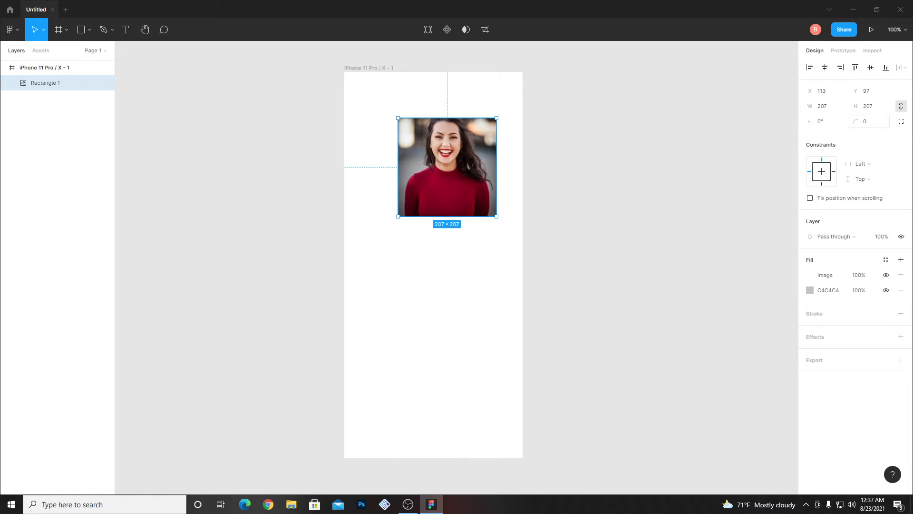
drag(856, 121, 586, 167)
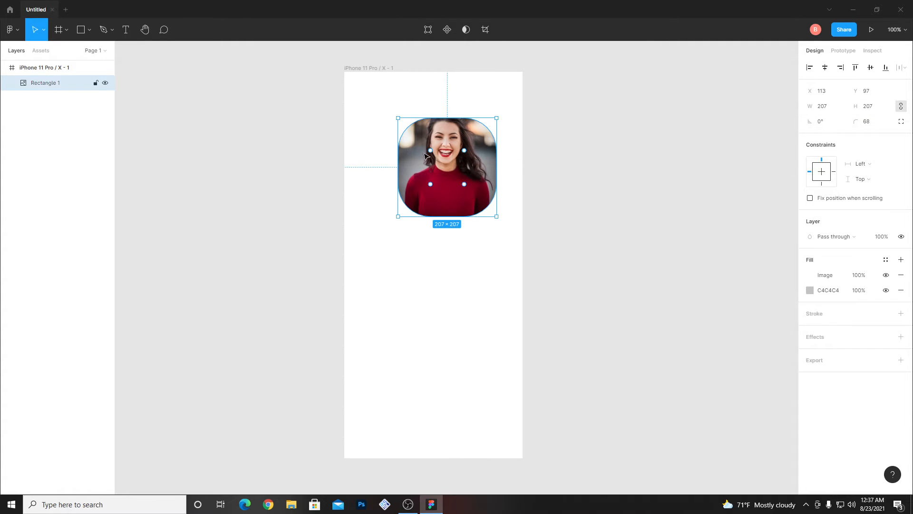
drag(425, 156, 416, 158)
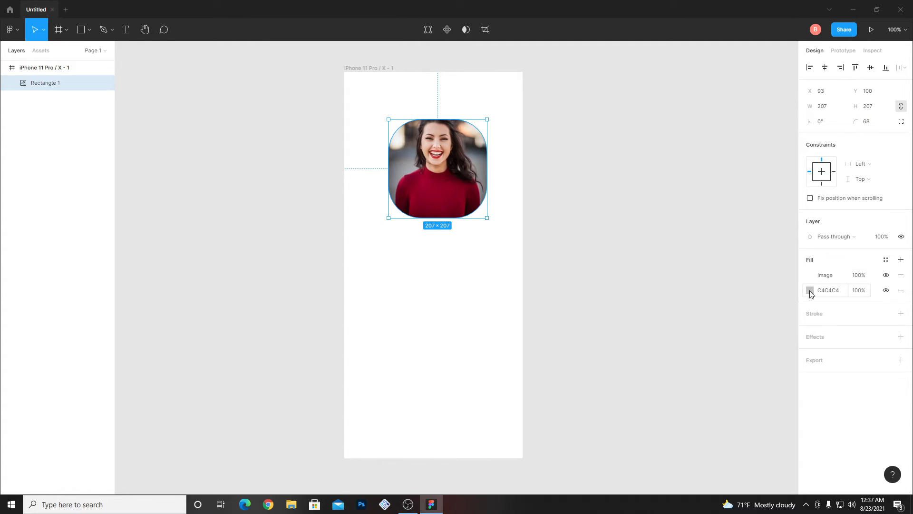
- Set the photo fill's scaling mode to Crop and shift the photo slightly down within the rounded square
click(810, 292)
click(709, 246)
click(821, 273)
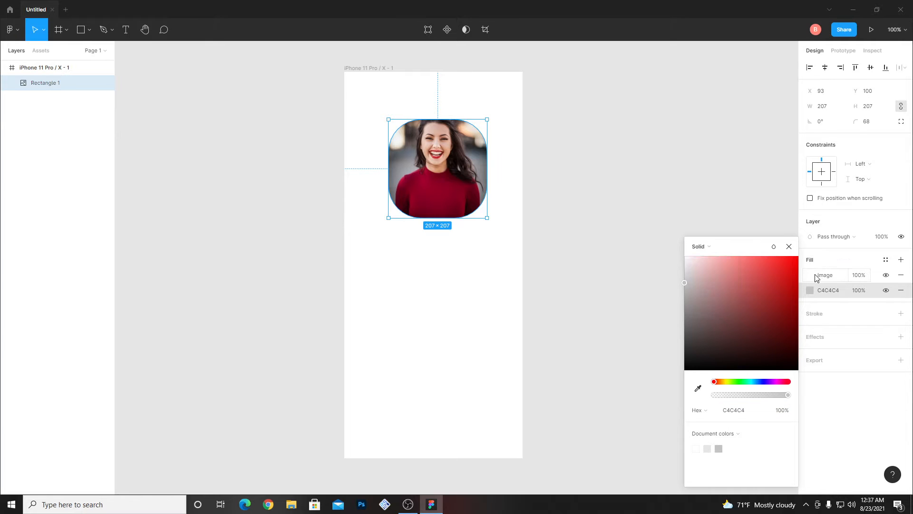
click(812, 276)
click(812, 276)
click(811, 276)
click(718, 268)
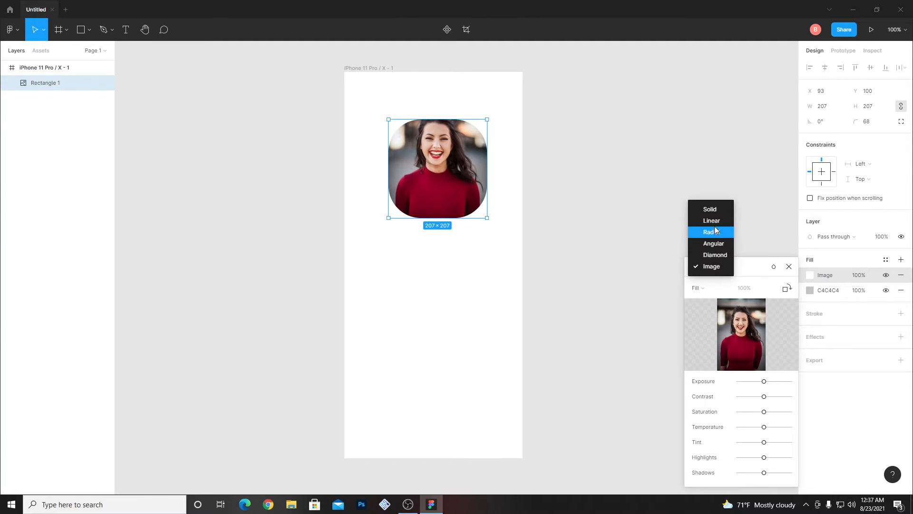
click(711, 266)
click(697, 288)
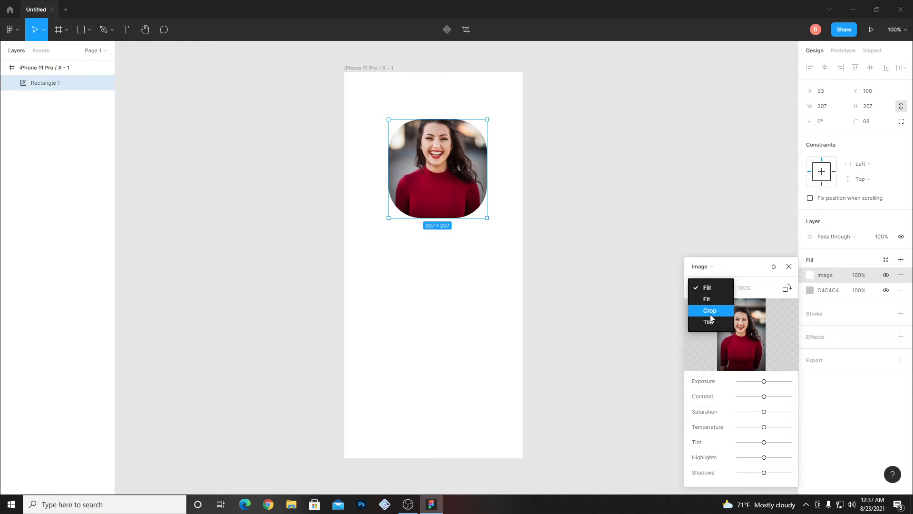
click(711, 312)
mouse_move(417, 157)
mouse_down()
mouse_move(417, 179)
mouse_move(418, 170)
mouse_up()
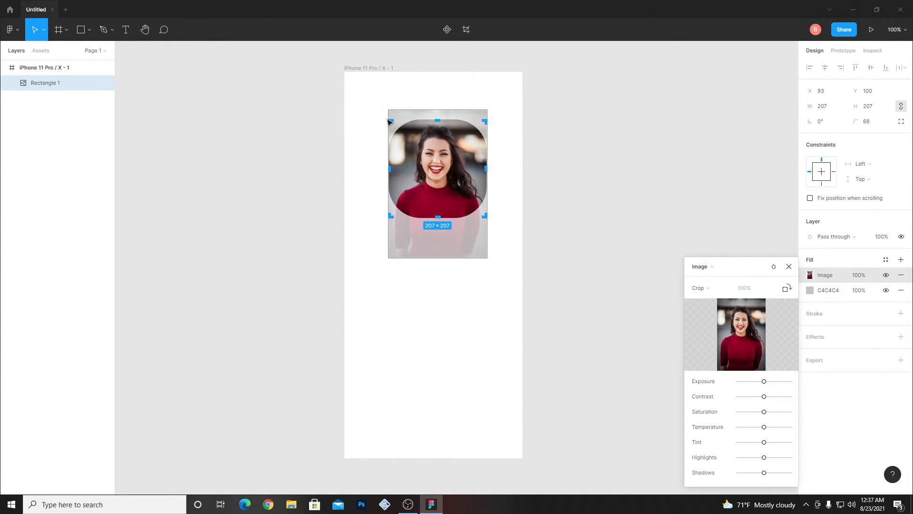
click(789, 266)
- Delete the rounded photo square from the iPhone frame
drag(508, 241, 433, 170)
key(Delete)
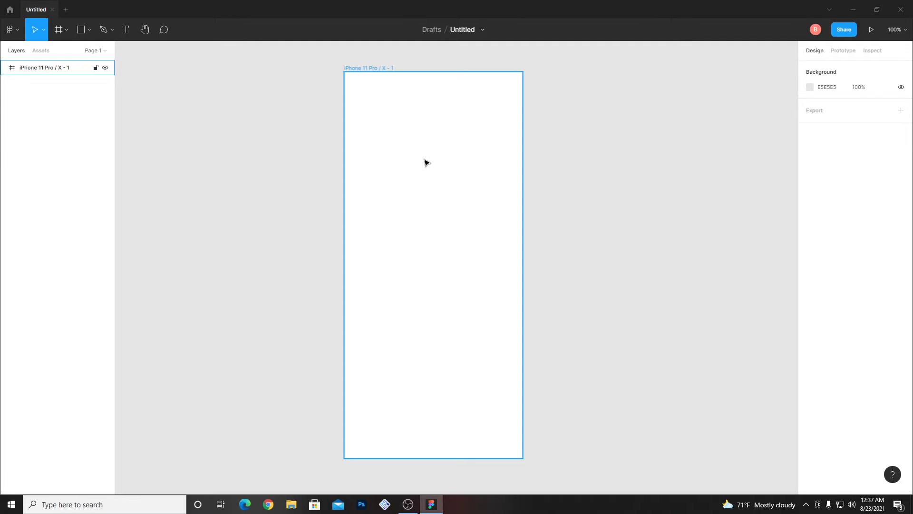
- Add the deliberately misspelled text "tihs man hree" in the upper half of the iPhone frame
key(t)
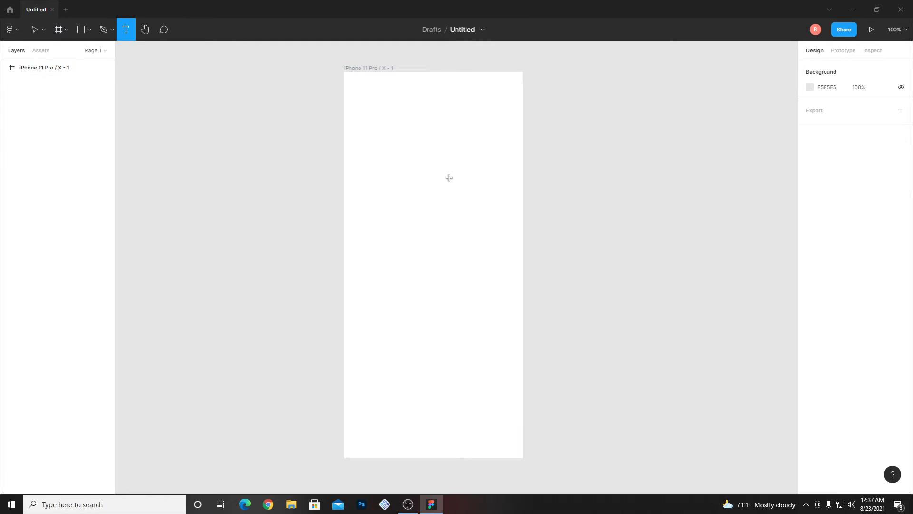
click(381, 160)
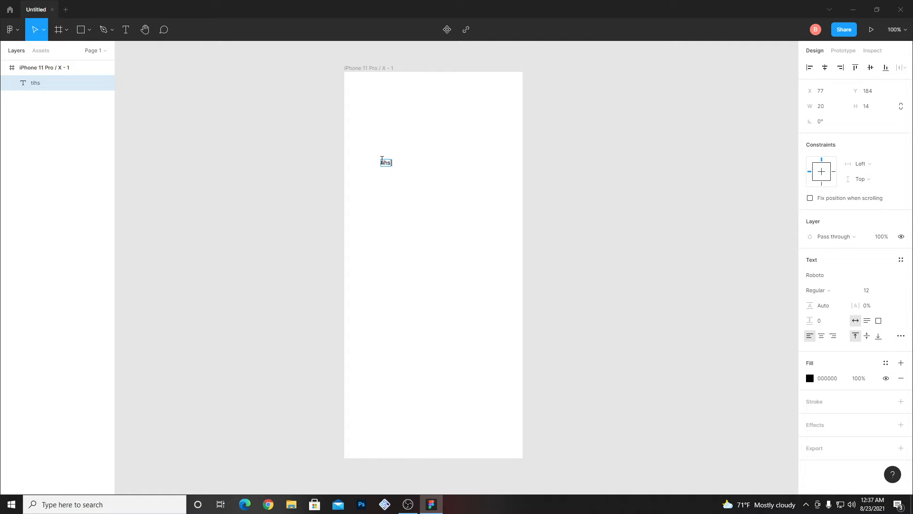
text(tihs man hree)
key(Escape)
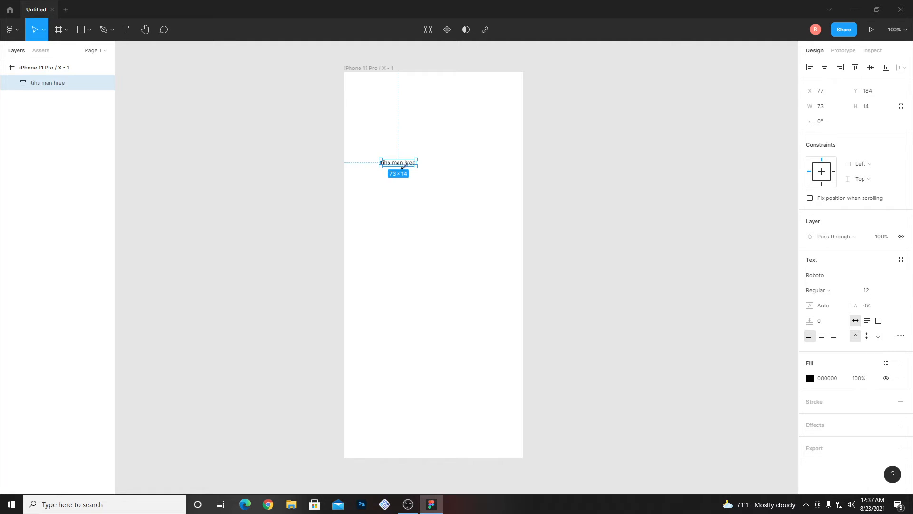
- Try a font size of 64 on the "tihs man hree" text, and settle on 24
click(891, 290)
click(870, 374)
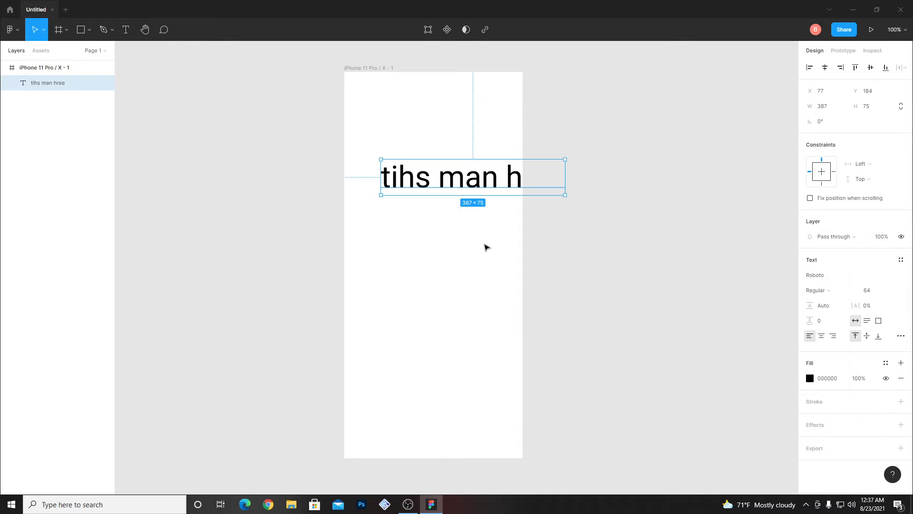
click(891, 290)
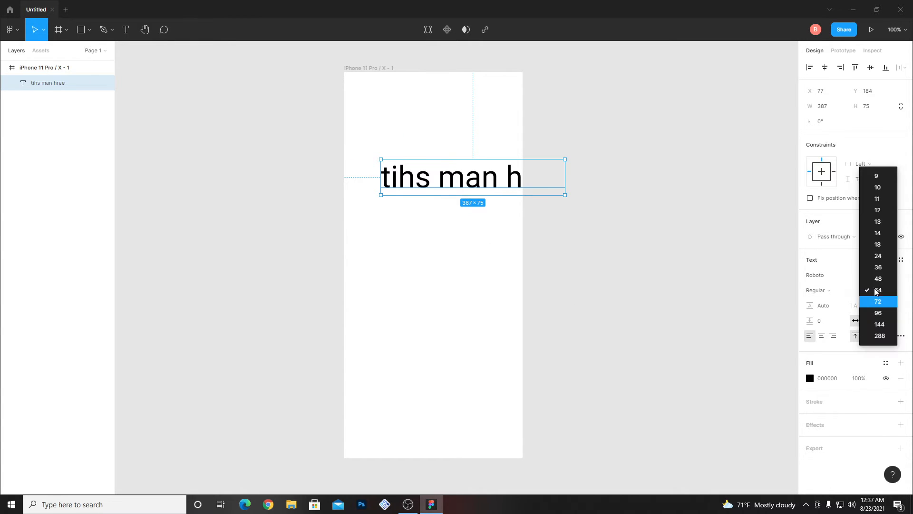
click(878, 256)
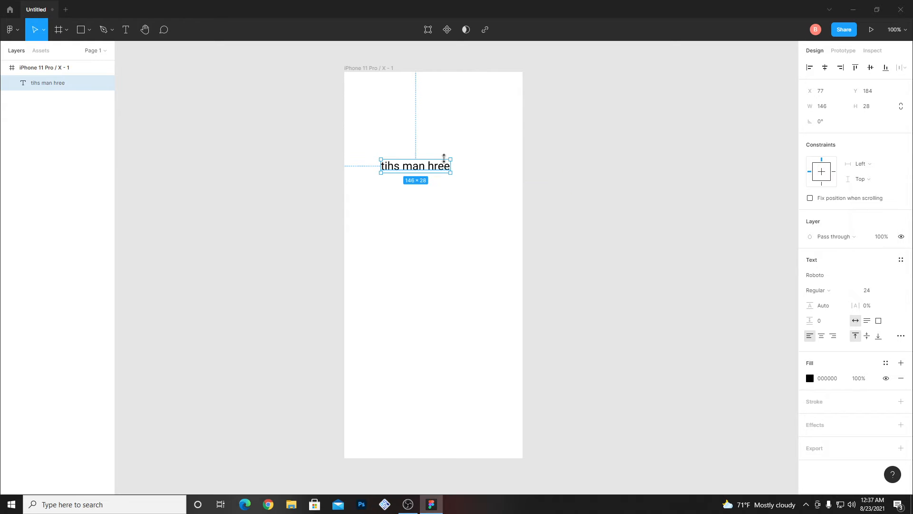
- Check the spelling of the "tihs man hree" text with the Spellchecker plugin
right_click(566, 182)
mouse_move(604, 208)
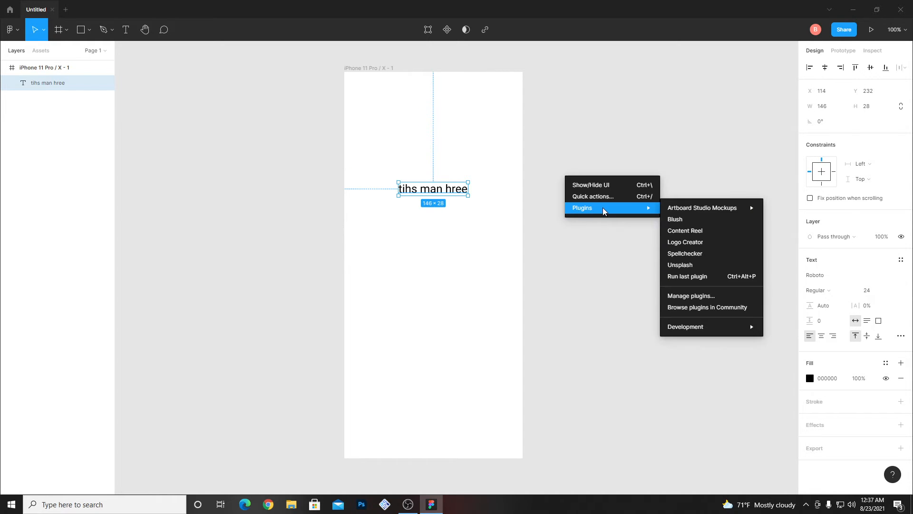
click(695, 254)
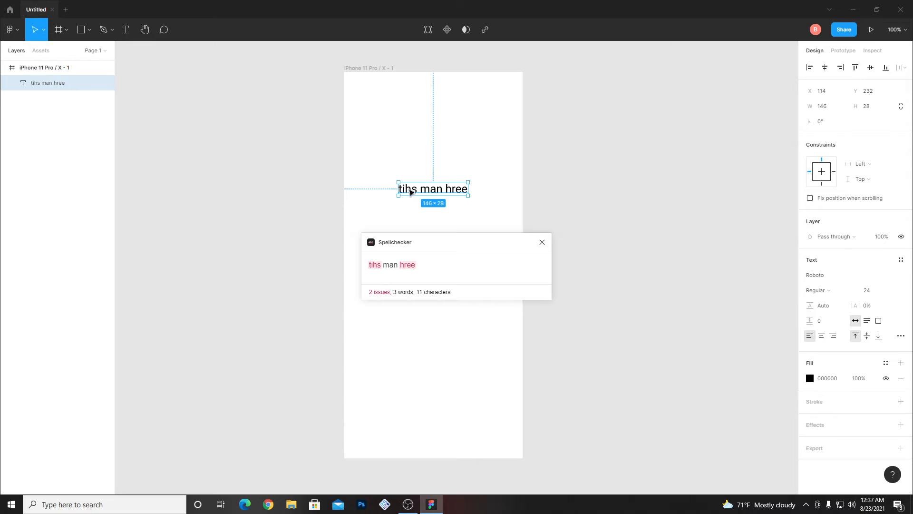
- Correct the misspelled words so the text reads "this man here", and close the Spellchecker
double_click(410, 191)
drag(418, 191, 403, 191)
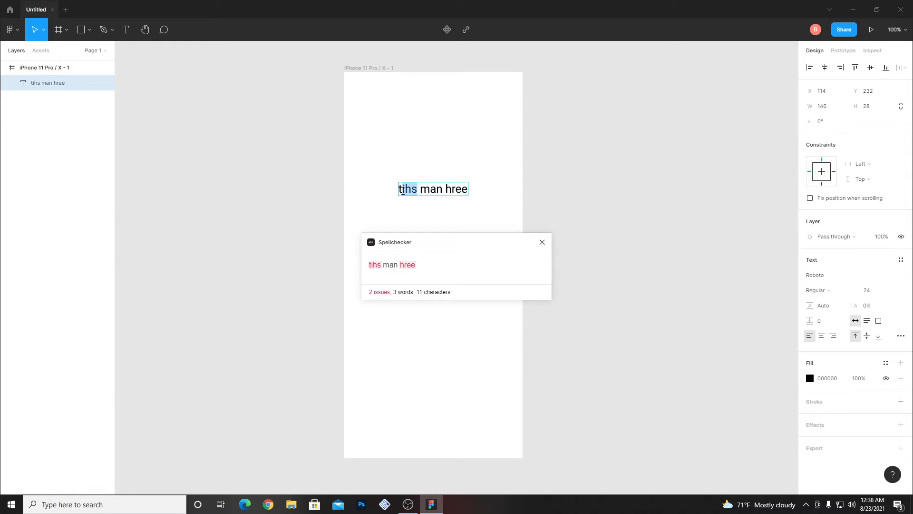
text(his)
drag(443, 189, 472, 195)
text(here)
click(542, 242)
key(Escape)
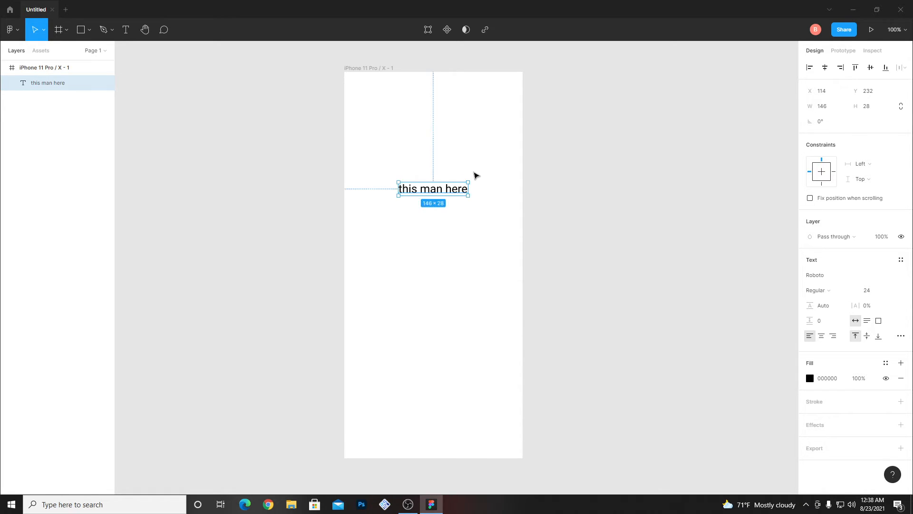
- Recheck the "this man here" text with the Spellchecker plugin and delete the text from the frame
right_click(551, 185)
mouse_move(568, 212)
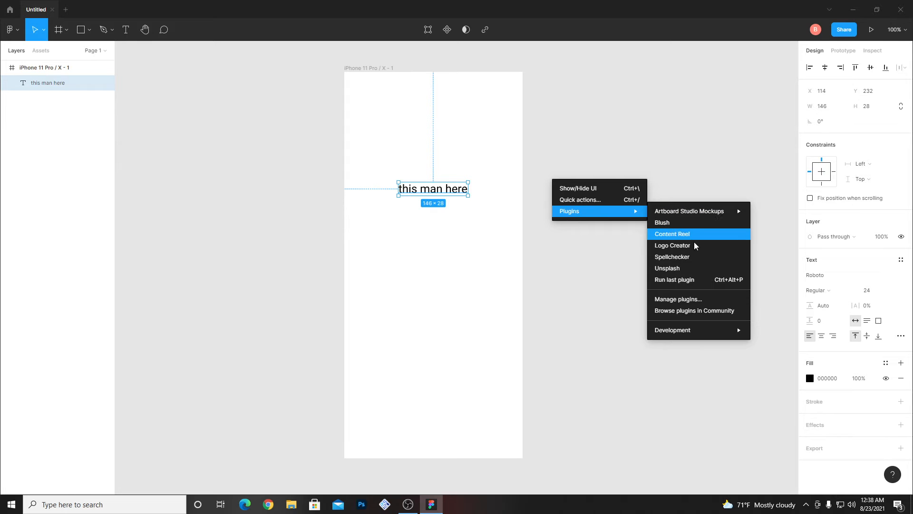
click(688, 258)
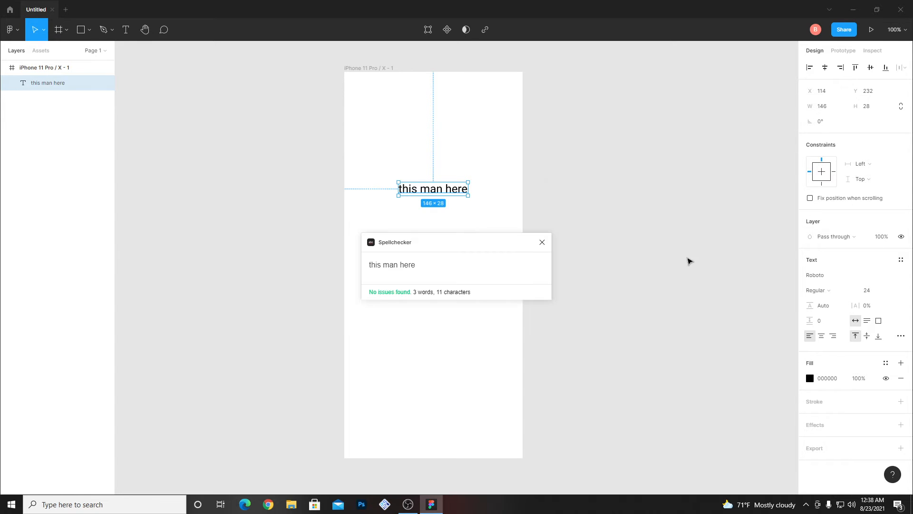
drag(405, 247, 557, 168)
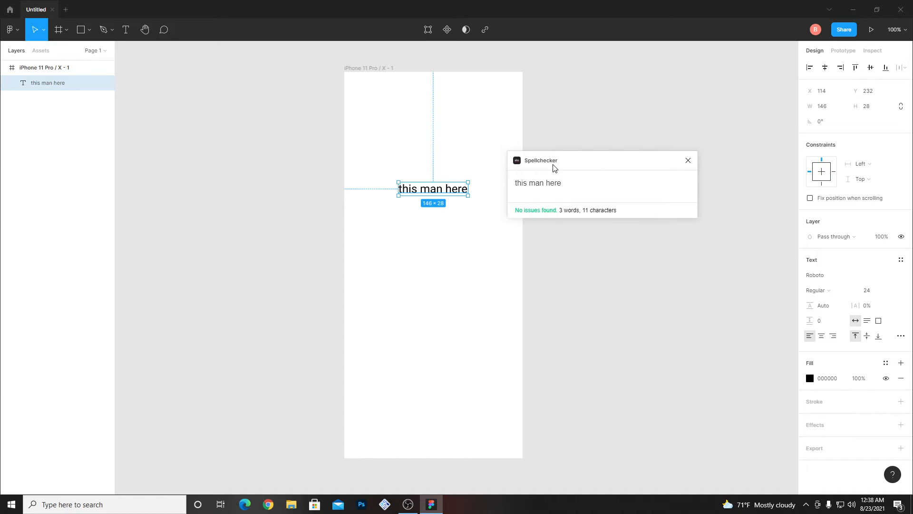
click(688, 161)
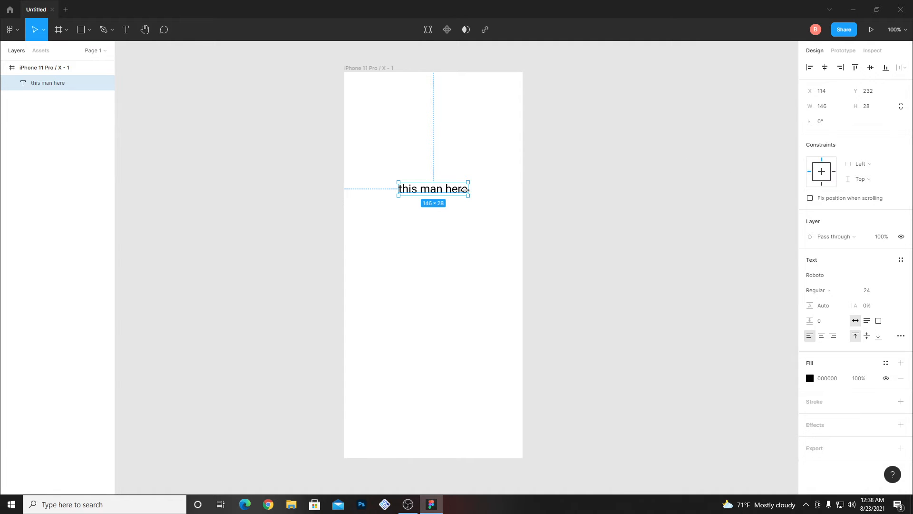
key(Delete)
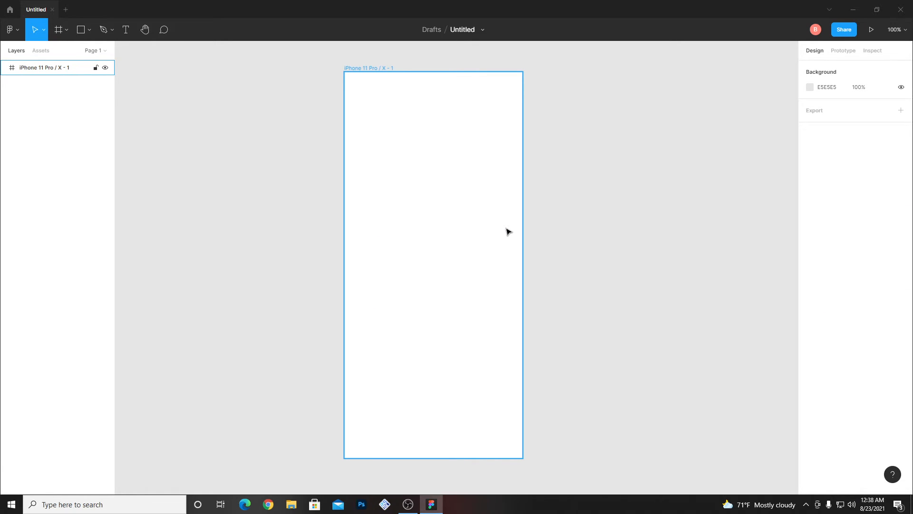
- Open the Content Reel plugin and its Full Name (first last) set, and try to apply the first entry
click(557, 230)
right_click(548, 191)
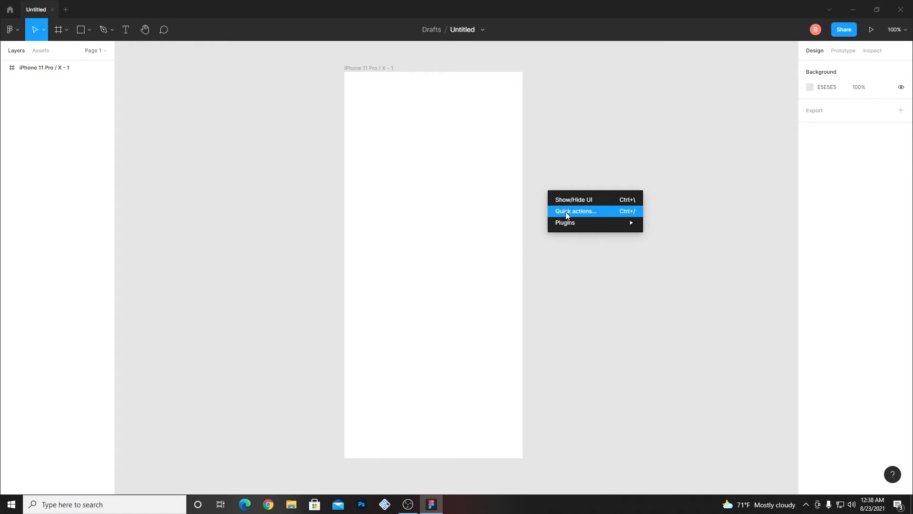
mouse_move(569, 223)
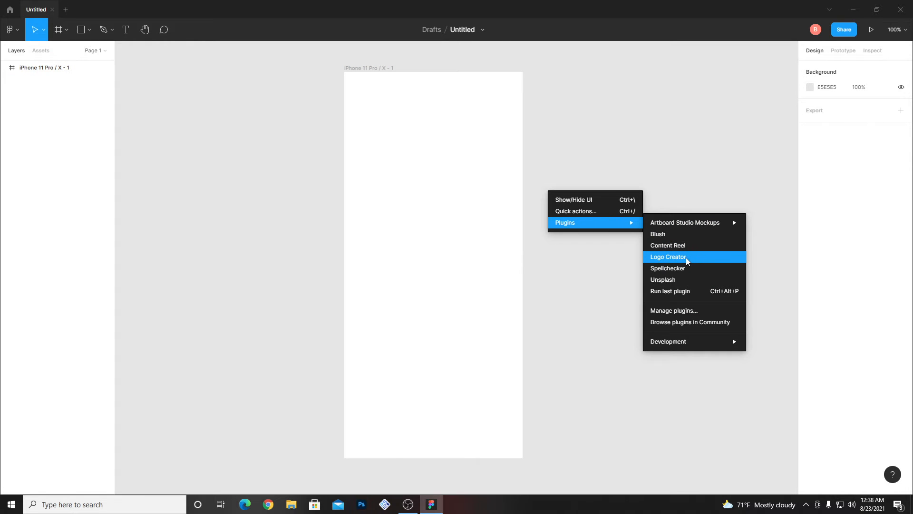
click(433, 270)
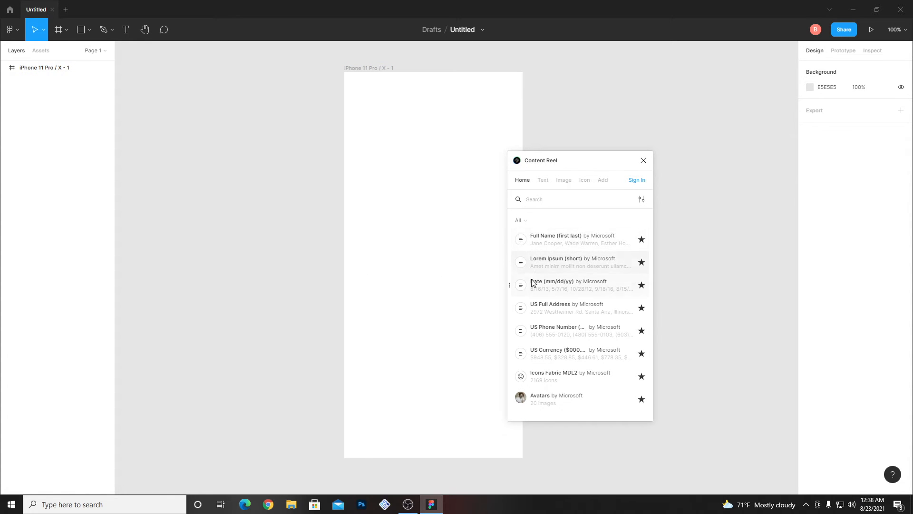
click(525, 244)
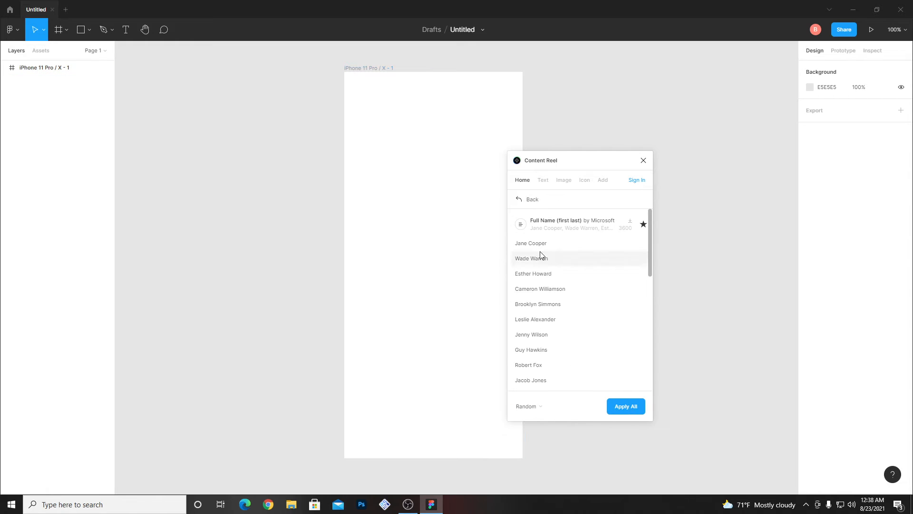
click(532, 244)
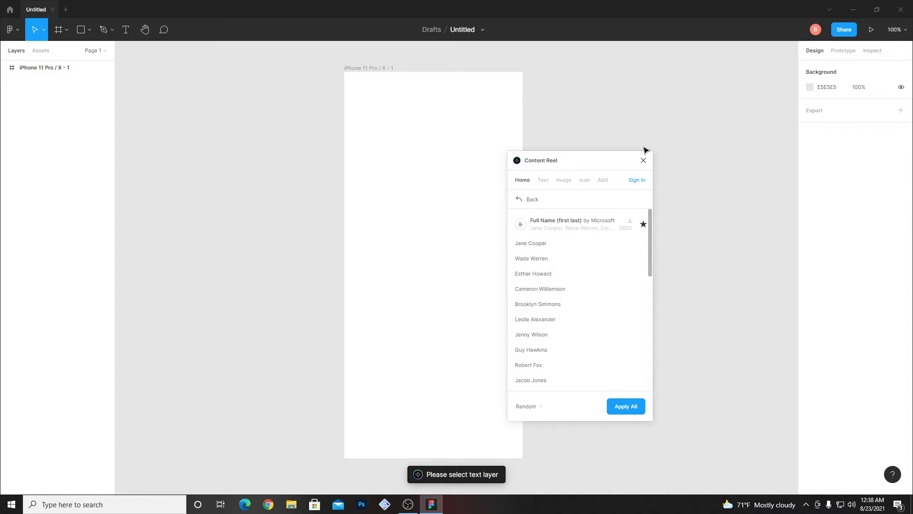
- Add a text layer in the upper part of the frame and fill it with different sample names from the Full Name set
drag(594, 161, 712, 163)
key(t)
click(392, 156)
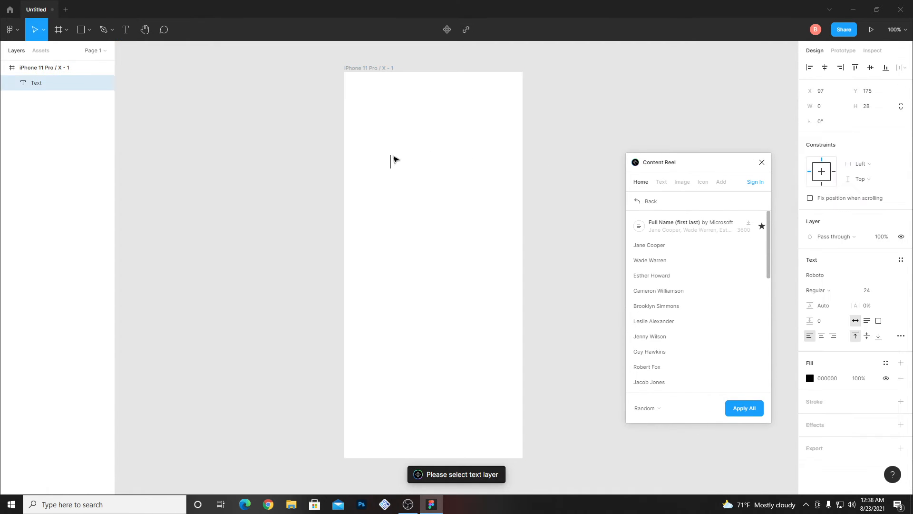
click(636, 247)
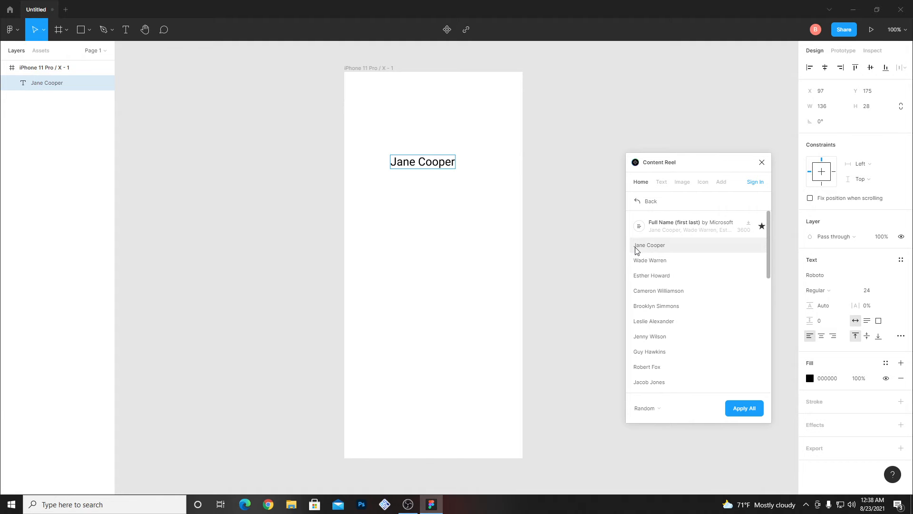
click(638, 260)
click(639, 291)
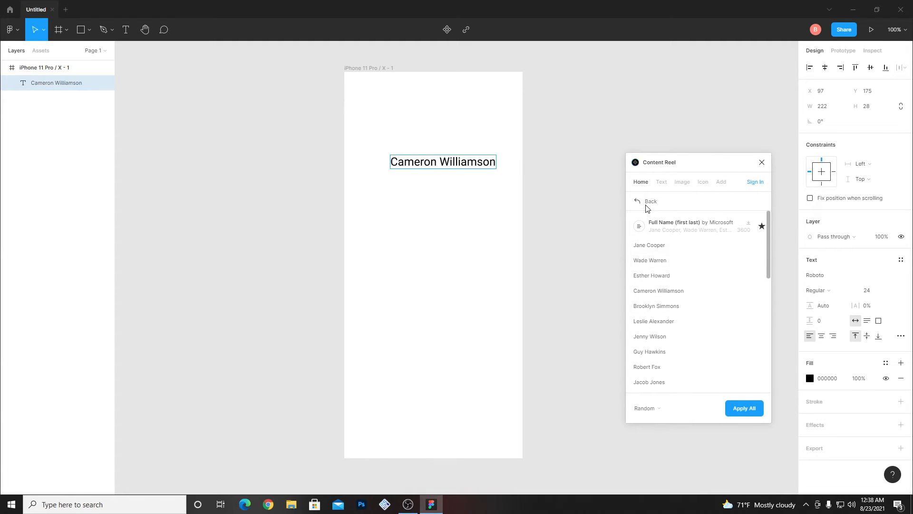
- Replace the text with a Content Reel date and a US full address, and delete the text layer
click(641, 201)
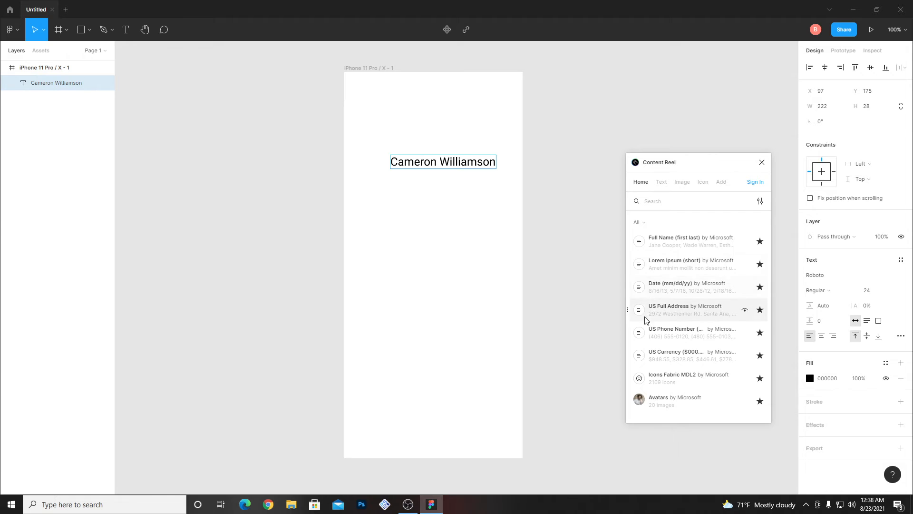
click(642, 293)
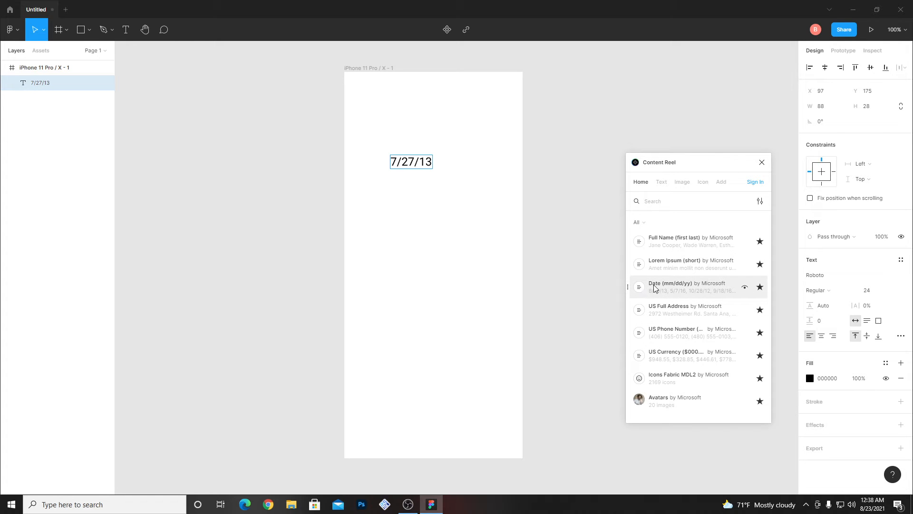
click(644, 312)
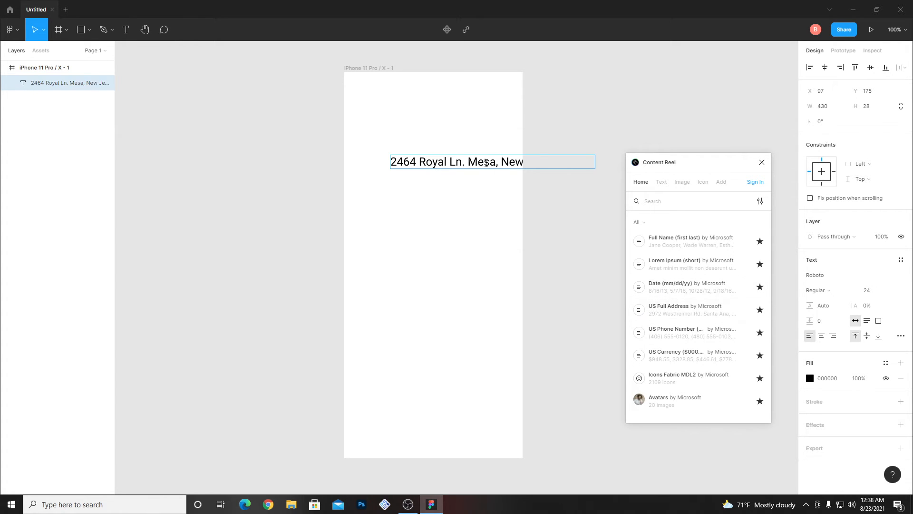
drag(451, 167, 410, 163)
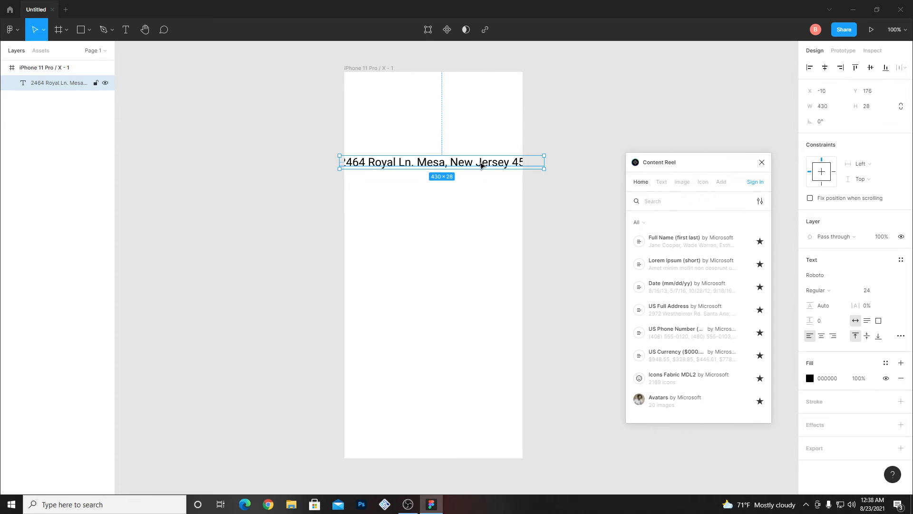
key(Delete)
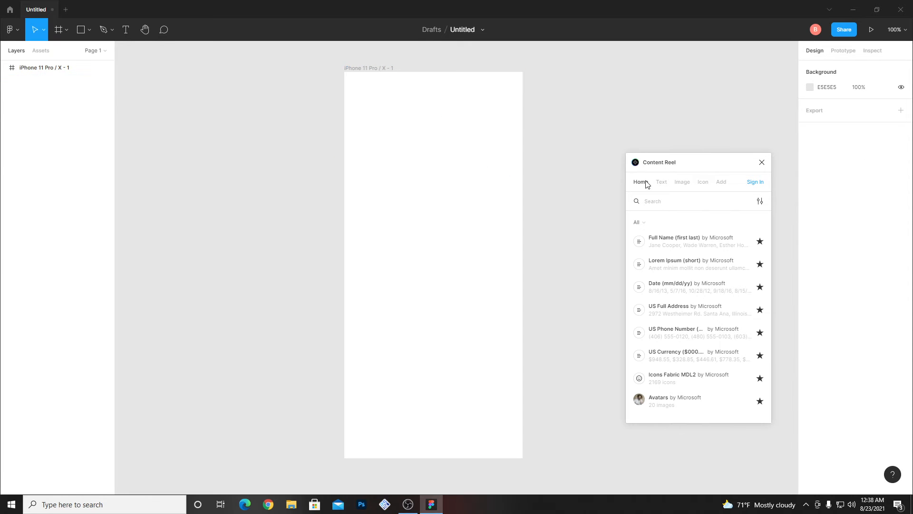
- Browse the Icons Fabric MDL2 icon set in Content Reel
click(703, 183)
click(640, 244)
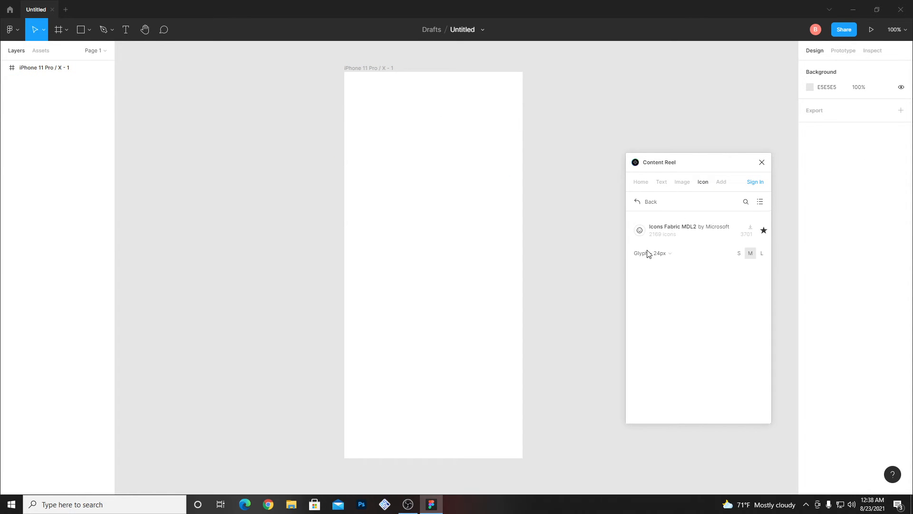
scroll(667, 292, down, 5)
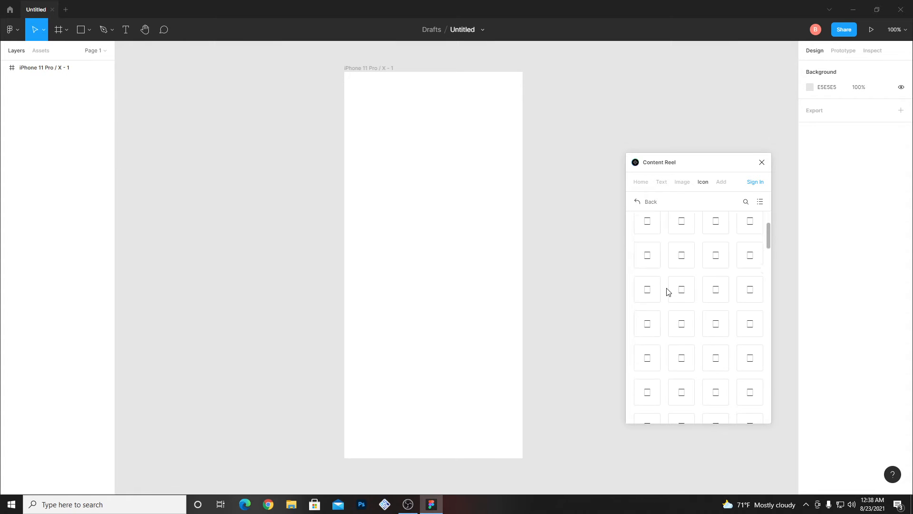
scroll(667, 292, down, 10)
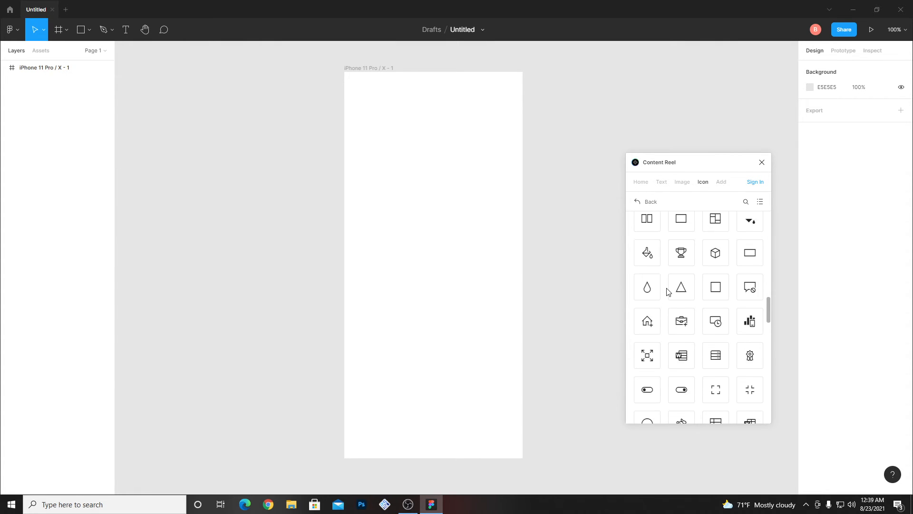
scroll(667, 292, up, 15)
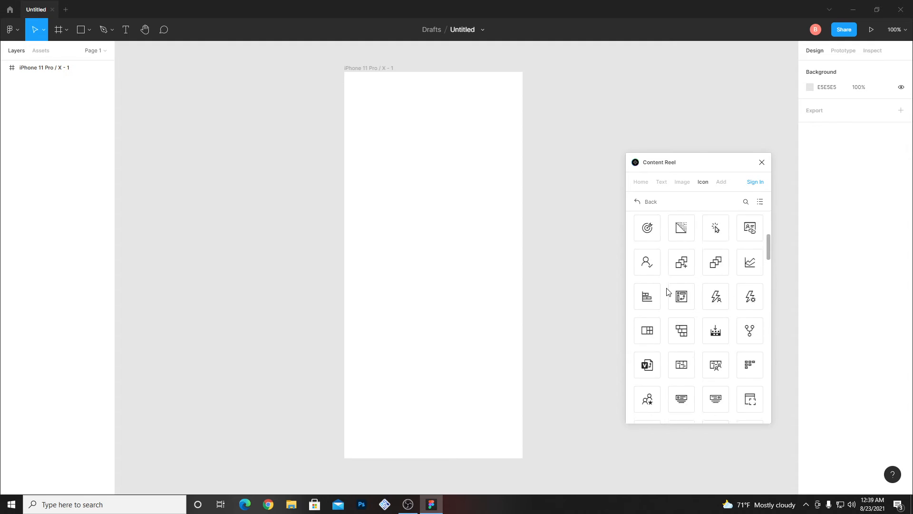
click(648, 201)
- Look through Content Reel's image sets and open the Toy face set
click(682, 182)
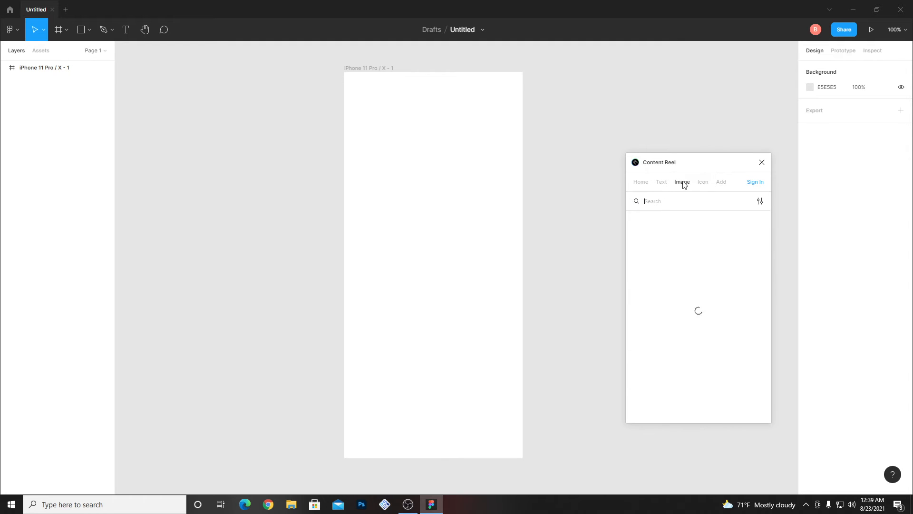
scroll(655, 247, down, 8)
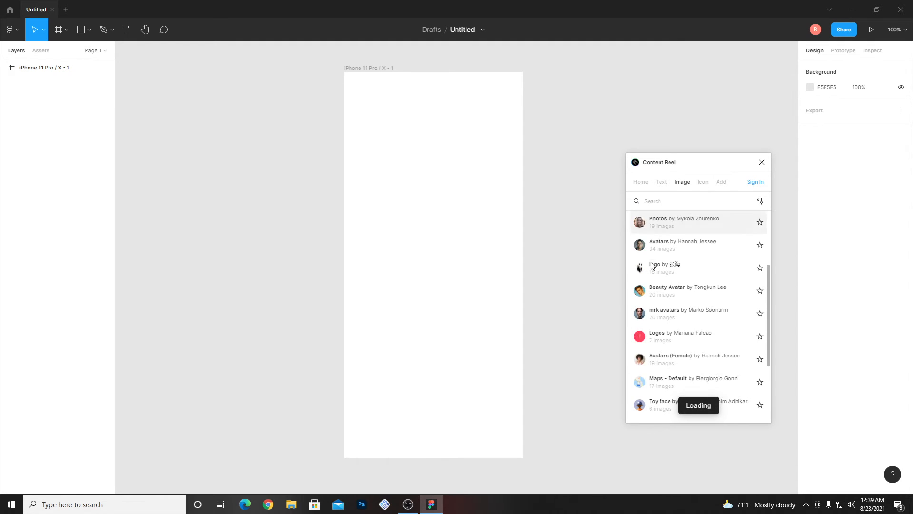
click(661, 294)
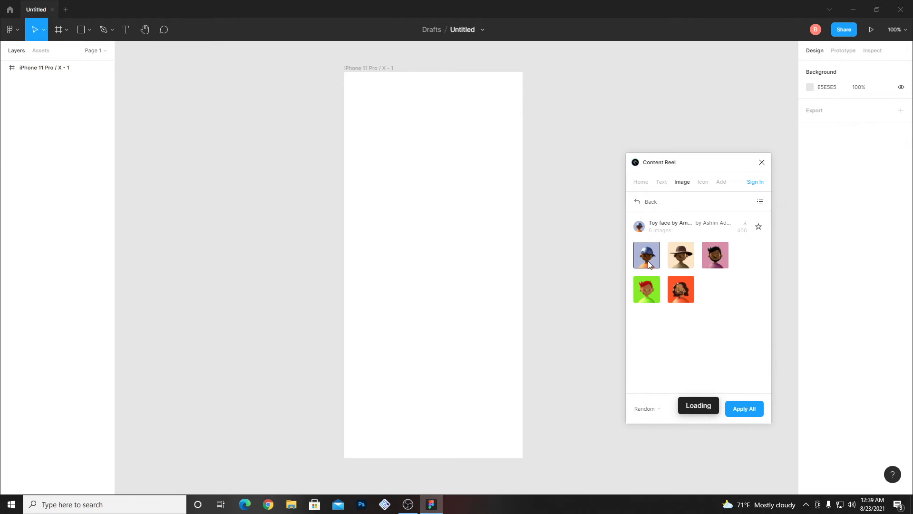
- Draw a 144 × 144 circle filled with the toy face wearing a brown hat, centred near the frame's top
click(89, 30)
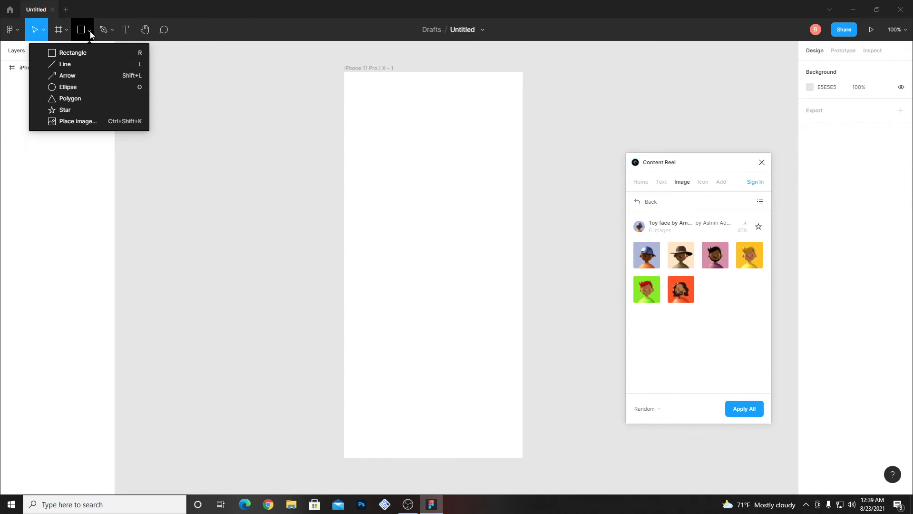
click(76, 86)
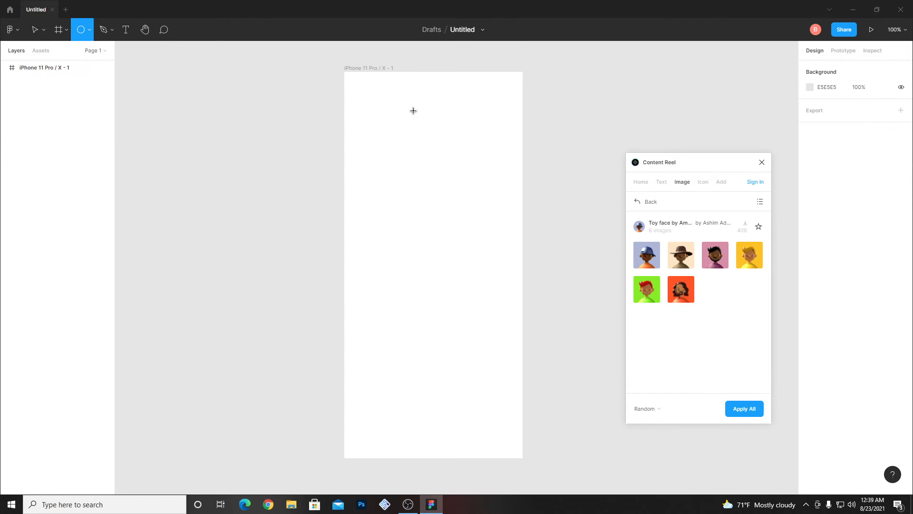
drag(401, 111, 470, 178)
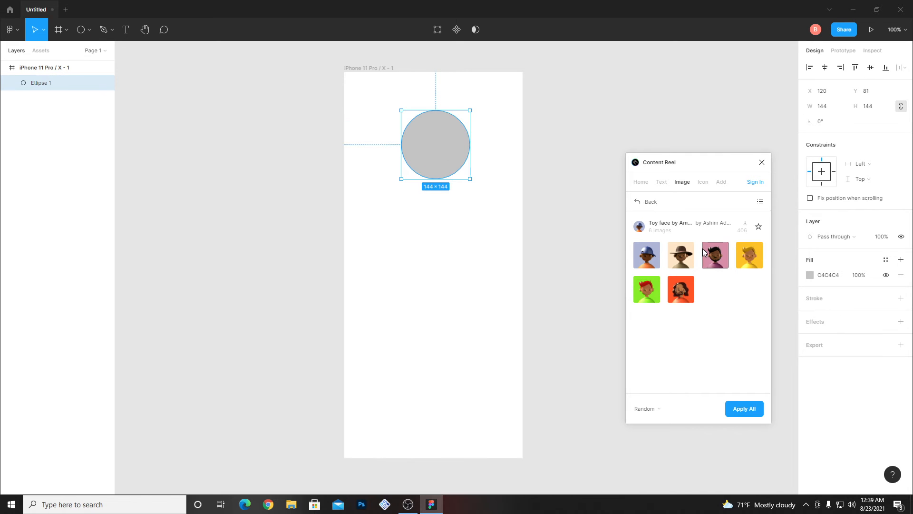
click(682, 253)
mouse_move(420, 154)
mouse_down()
mouse_move(378, 148)
mouse_move(418, 160)
mouse_up()
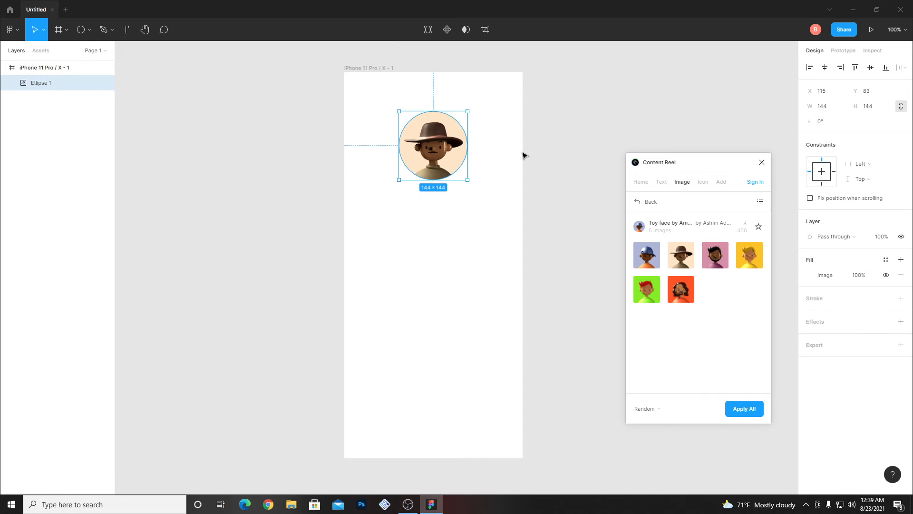
- Delete the toy-face circle from the frame and close Content Reel
key(Delete)
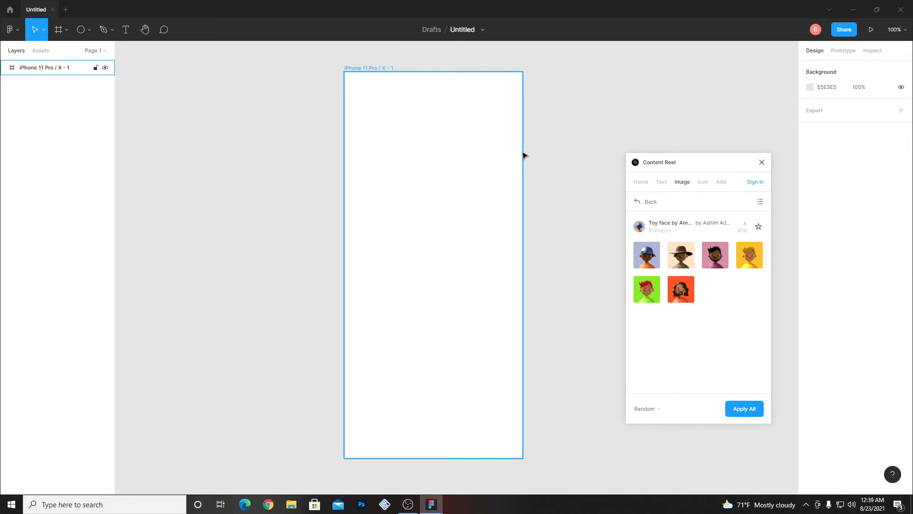
click(571, 156)
click(762, 163)
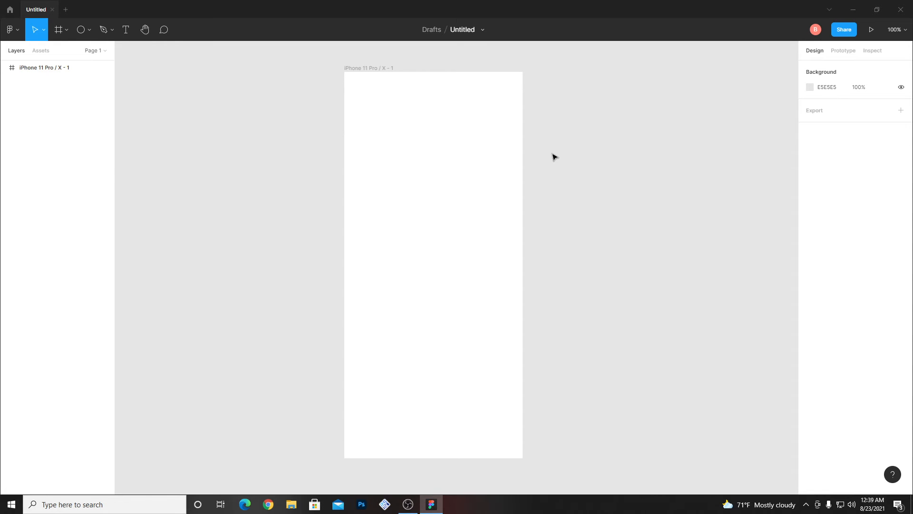
- Open the Blush plugin and its Shiny Happy illustration collection
right_click(535, 164)
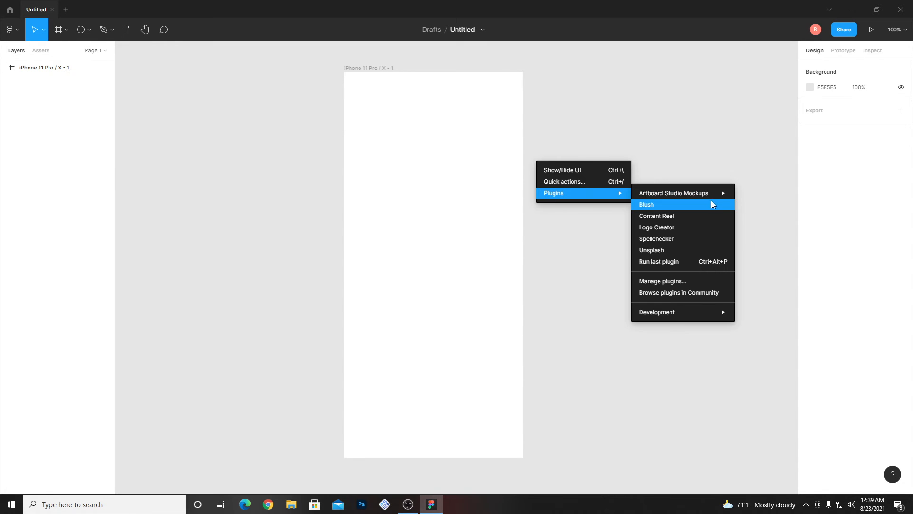
click(394, 196)
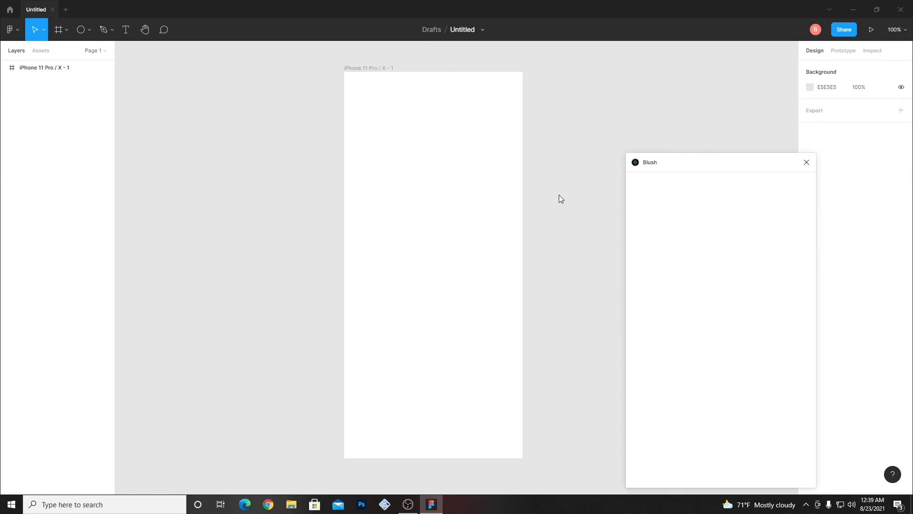
drag(680, 163, 555, 82)
scroll(553, 157, down, 4)
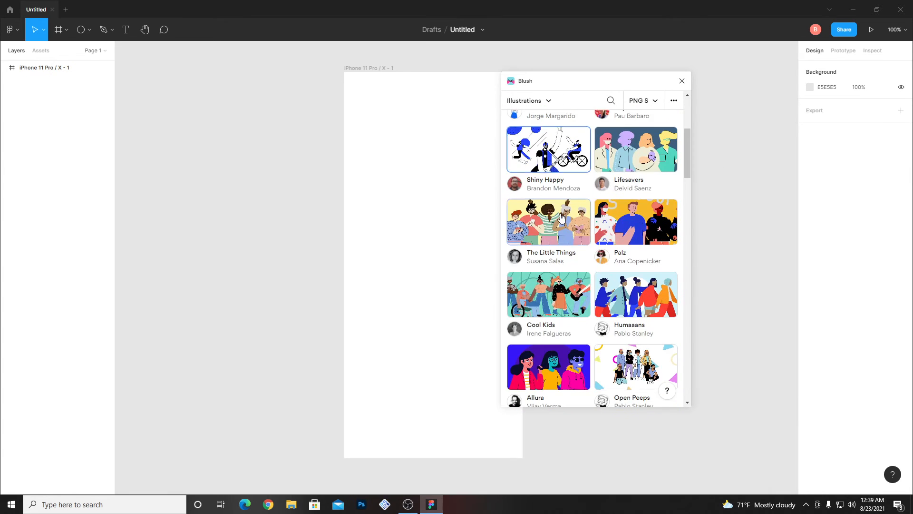
click(553, 157)
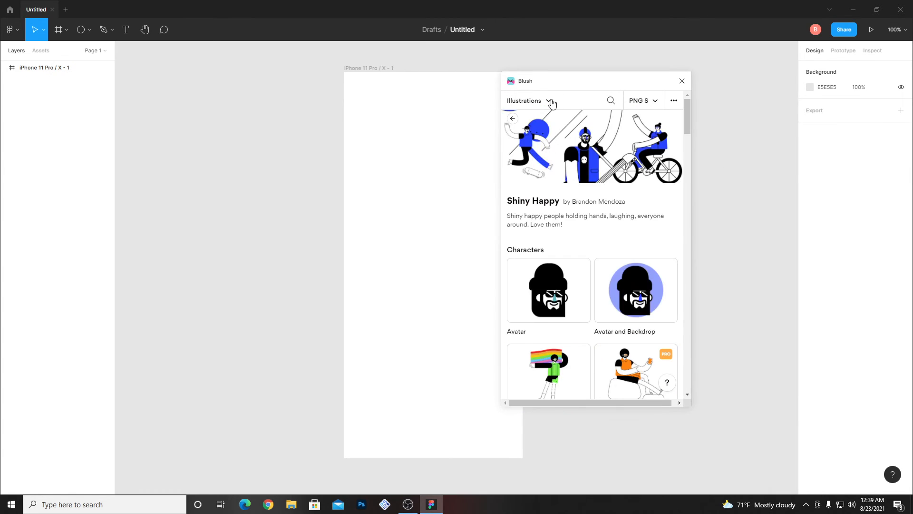
- Place the Shiny Happy Avatar illustration on the canvas and move it over the upper part of the iPhone frame
drag(566, 81, 597, 73)
click(687, 94)
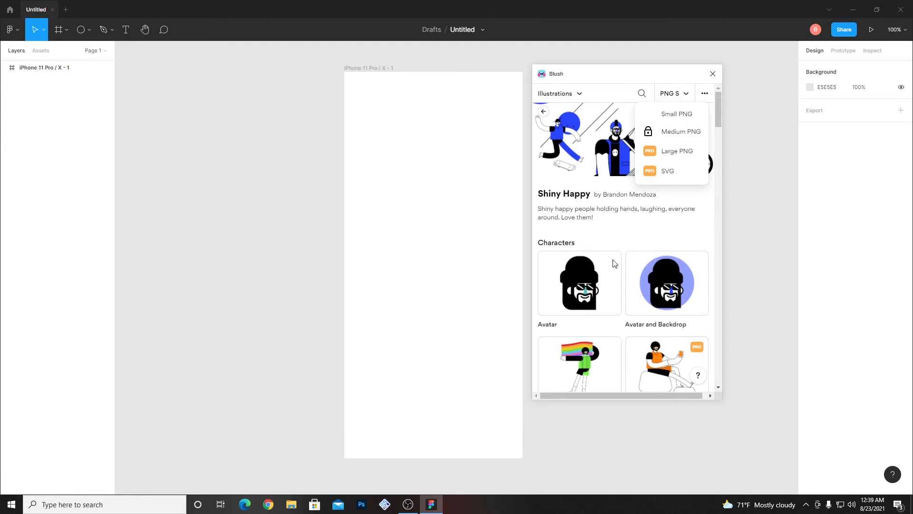
scroll(598, 286, down, 4)
scroll(600, 286, up, 6)
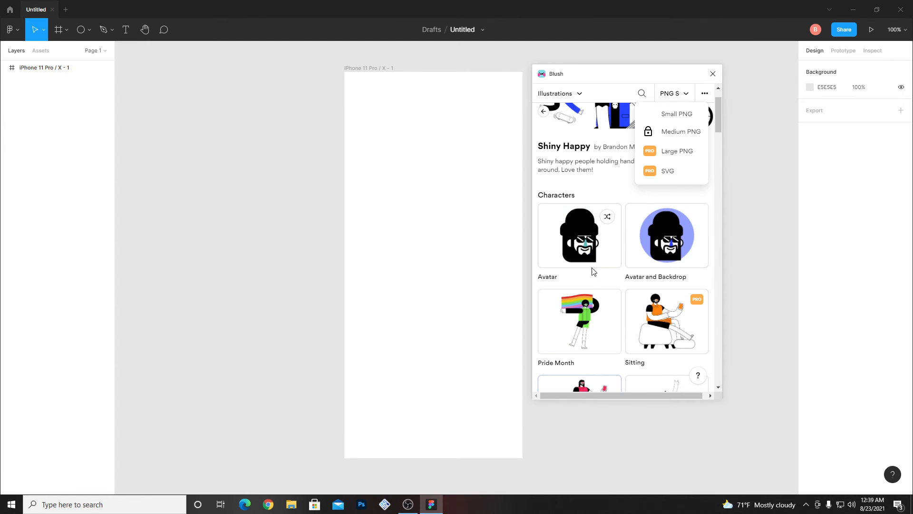
click(585, 259)
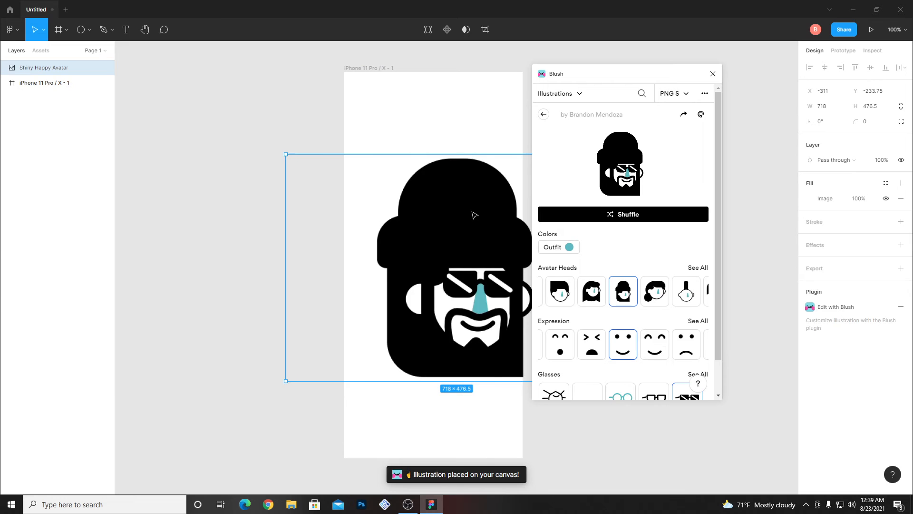
drag(474, 212, 440, 153)
drag(687, 80, 752, 69)
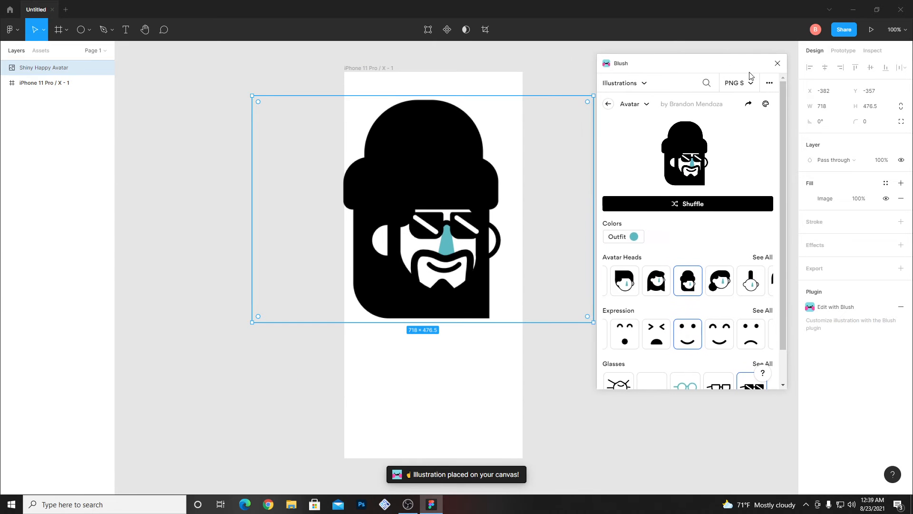
- Change the avatar's outfit color to blue in Blush
click(624, 236)
click(628, 259)
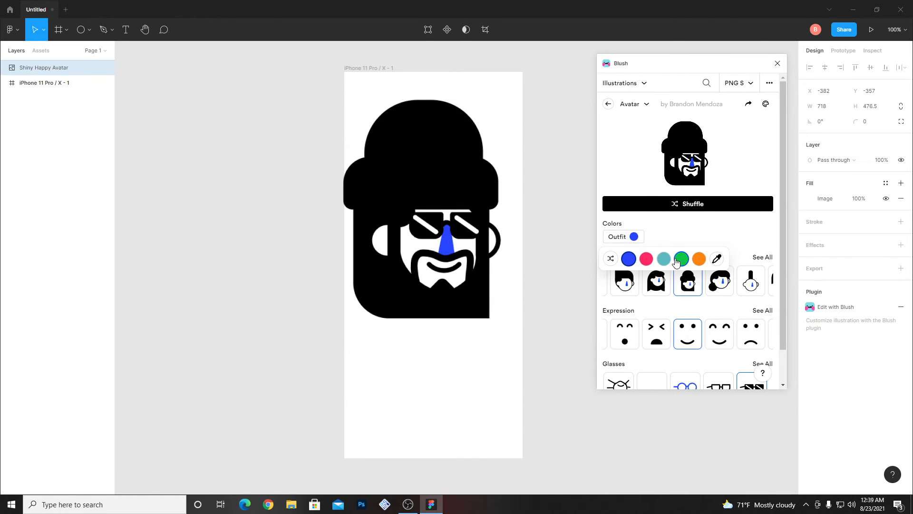
- Recolor the avatar's outfit green, give it the kissing expression, and close Blush
click(681, 259)
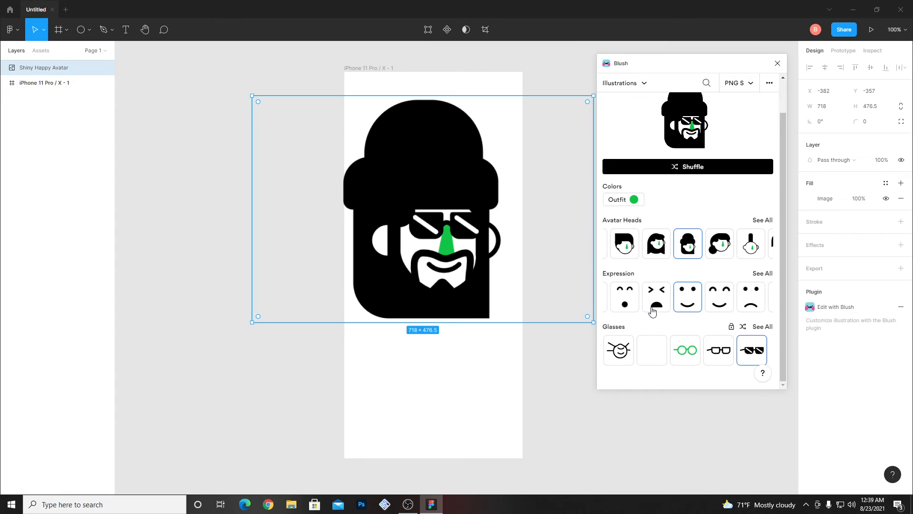
scroll(701, 291, down, 1)
click(656, 298)
click(635, 302)
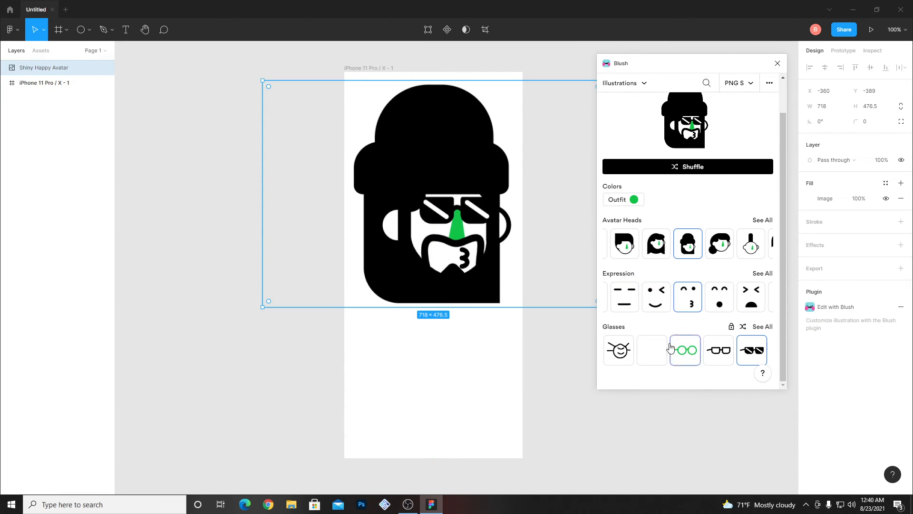
click(778, 63)
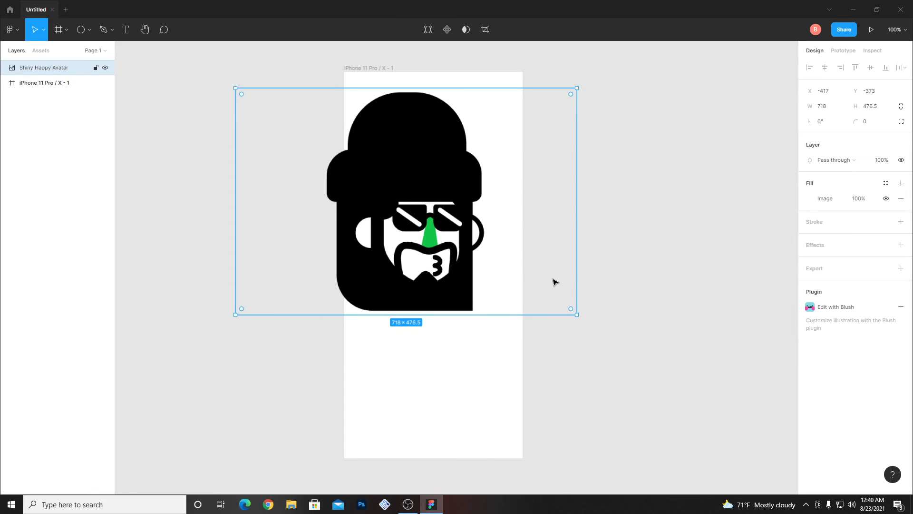
- Scale the Shiny Happy Avatar down over the iPhone frame, and delete it from the canvas
drag(577, 315, 402, 198)
drag(350, 177, 458, 198)
key(Delete)
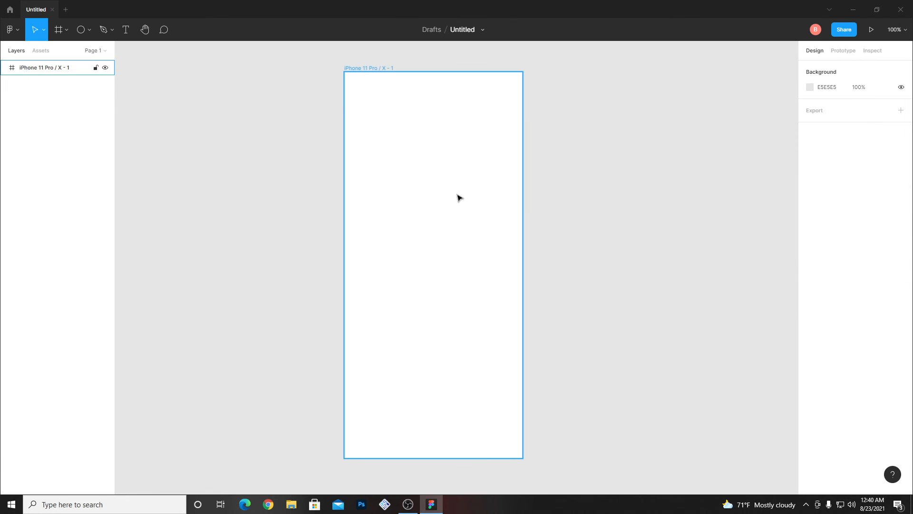
right_click(654, 212)
mouse_move(704, 245)
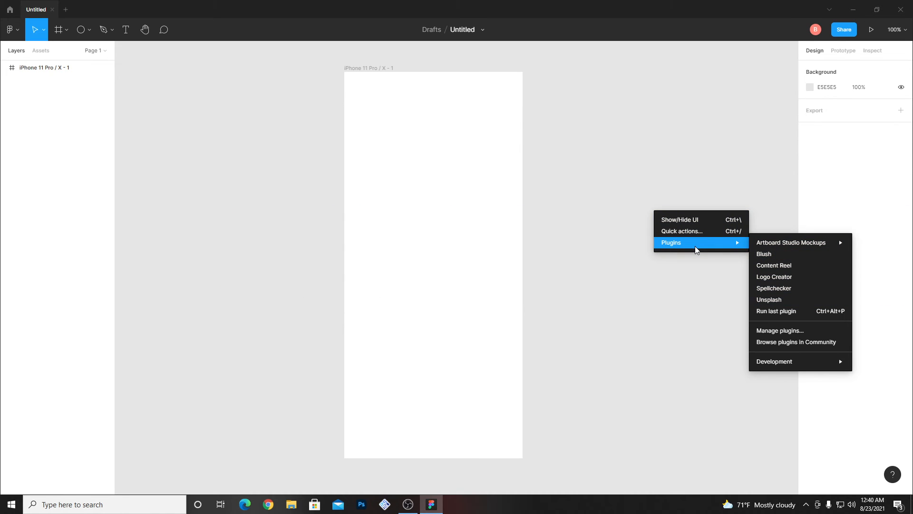
click(513, 126)
click(10, 30)
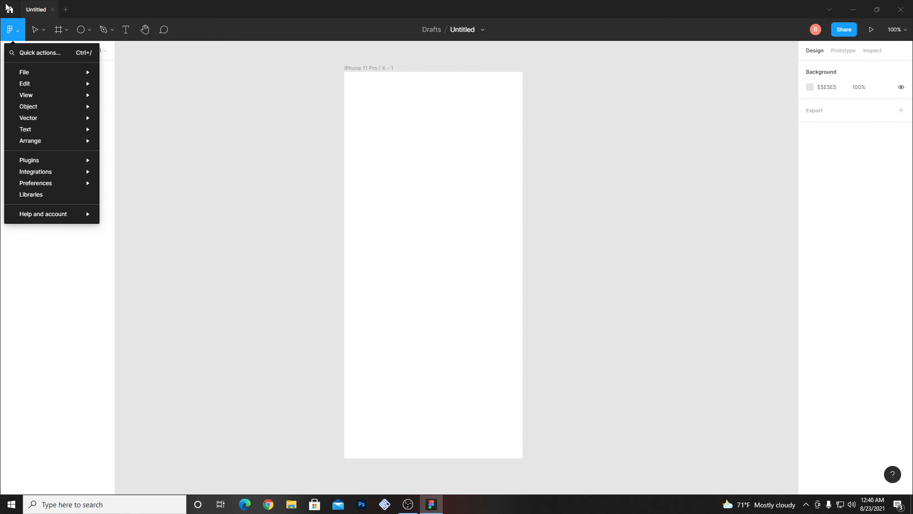
click(9, 8)
click(48, 9)
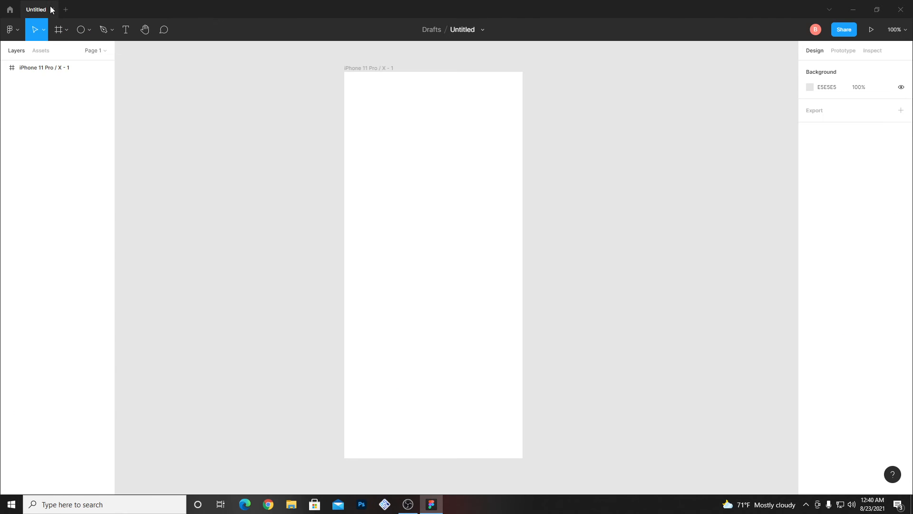
- Close the blank iPhone file and open the three-screen food app design with the burger from the account's recent files
click(52, 10)
click(28, 10)
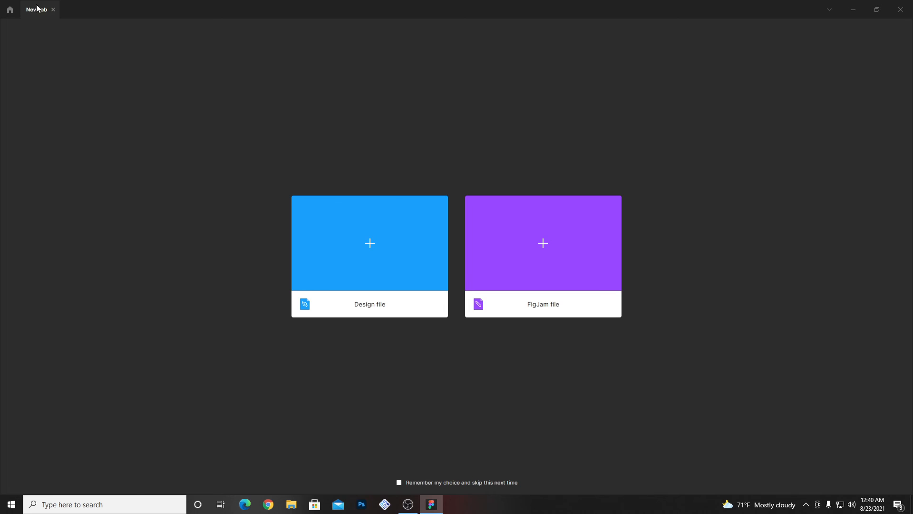
click(53, 9)
click(14, 30)
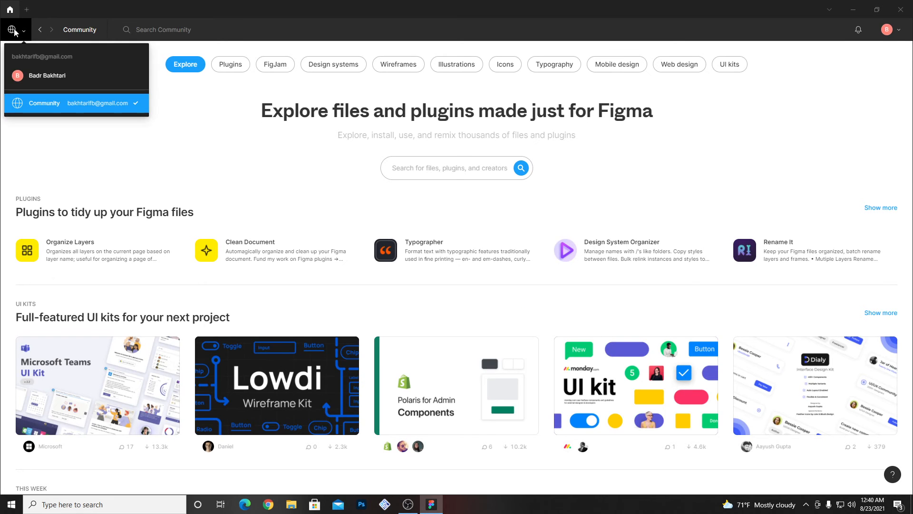
click(33, 77)
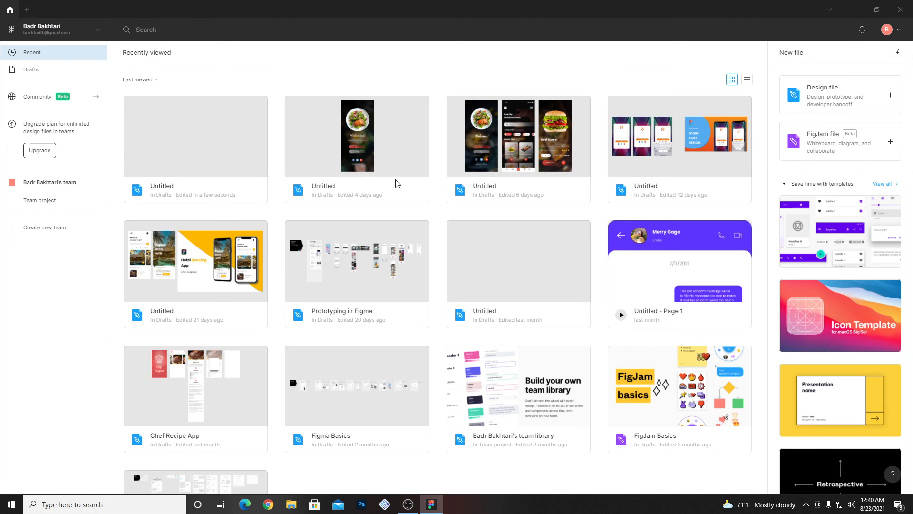
double_click(541, 157)
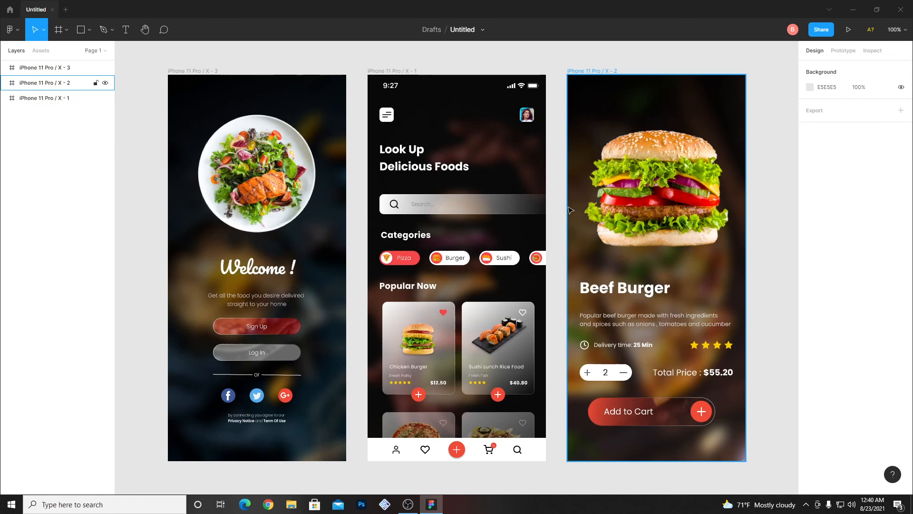
- Add the front-facing iPhone 12 Pro mockup with Artboard Studio Mockups and close the plugin
drag(583, 202, 464, 172)
key(ctrl+minus)
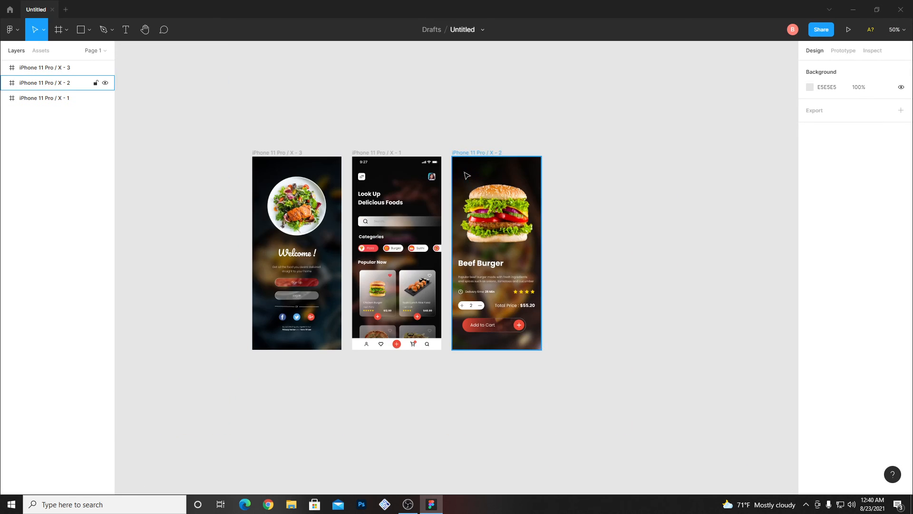
right_click(571, 191)
mouse_move(582, 227)
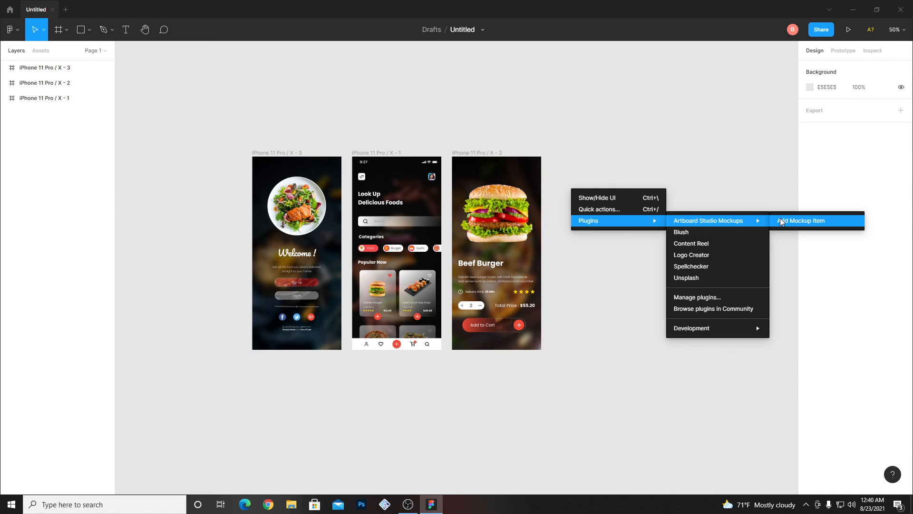
click(783, 221)
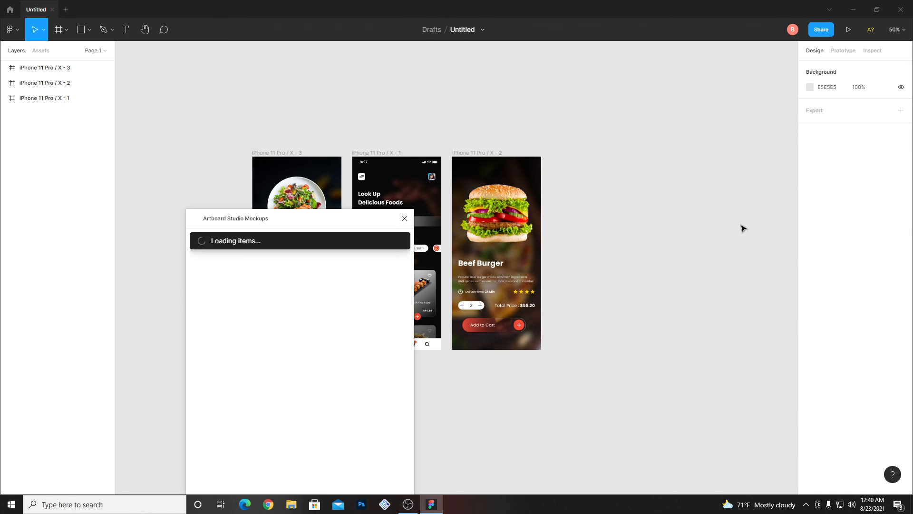
drag(304, 218, 659, 121)
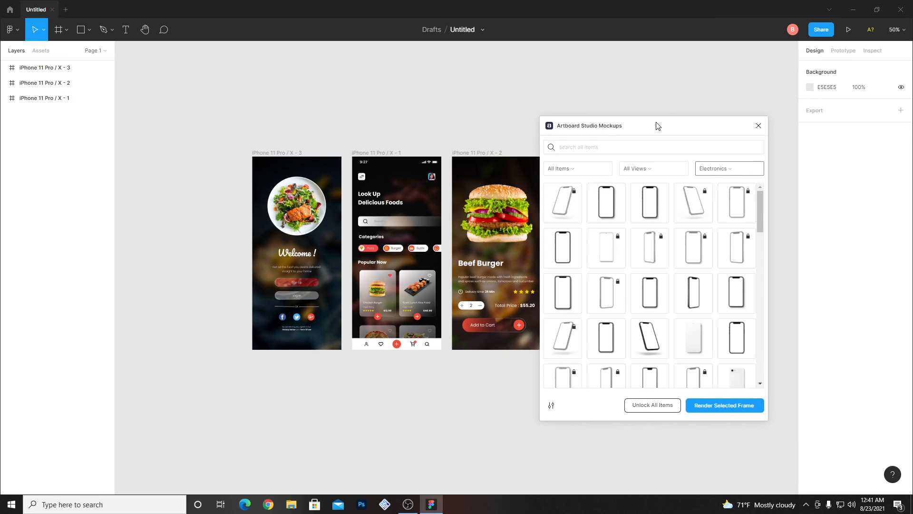
click(616, 202)
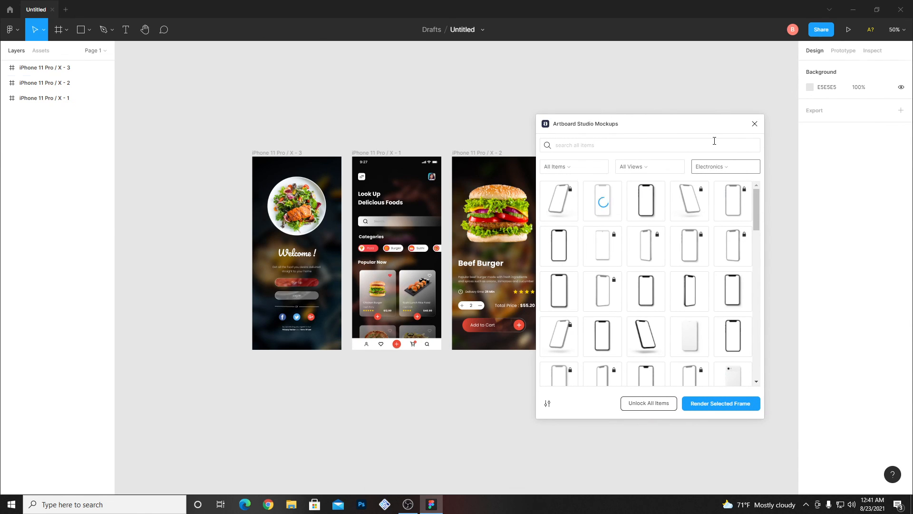
click(755, 124)
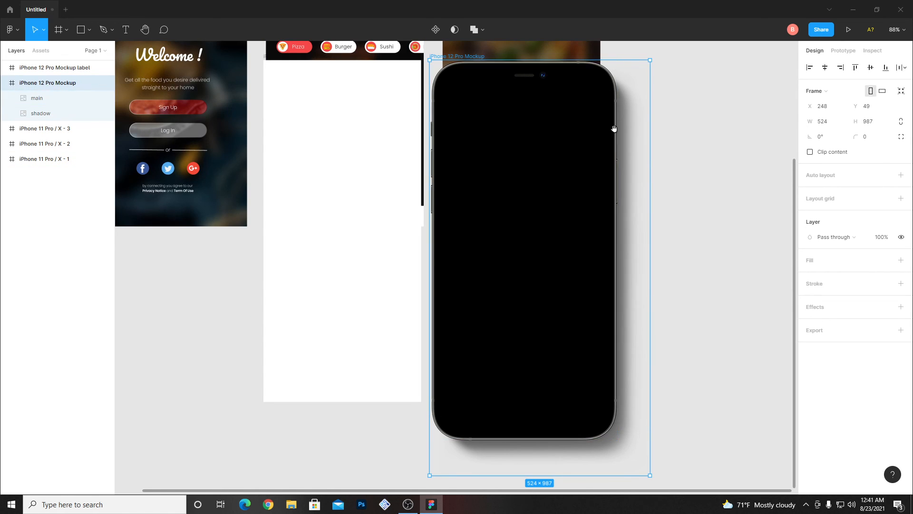
- Move the iPhone 12 Pro mockup and its label frame onto the empty canvas to the right of the three app screens
scroll(614, 129, up, 3)
scroll(614, 128, right, 2)
drag(358, 212, 655, 43)
key(ctrl+minus)
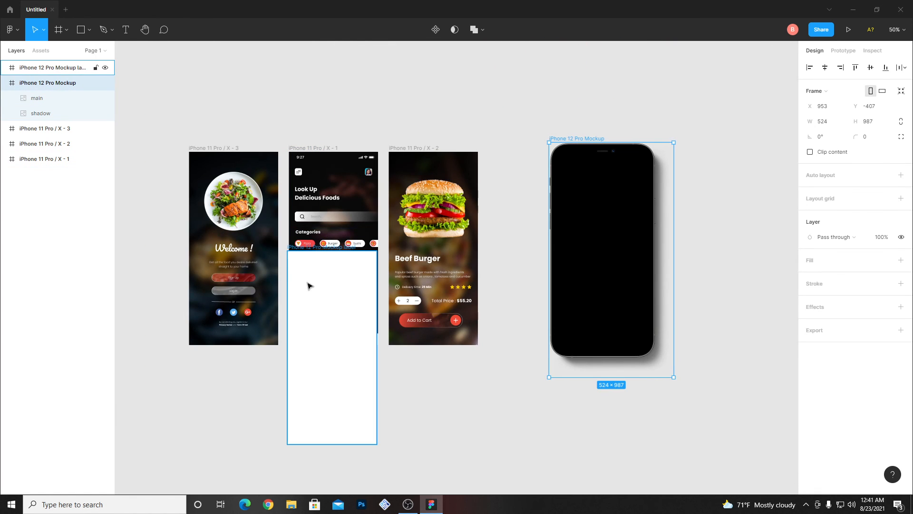
drag(310, 251, 703, 152)
- Copy the Look Up Delicious Foods screen into the mockup label frame and render it onto the phone with Artboard Studio Mockups
click(326, 153)
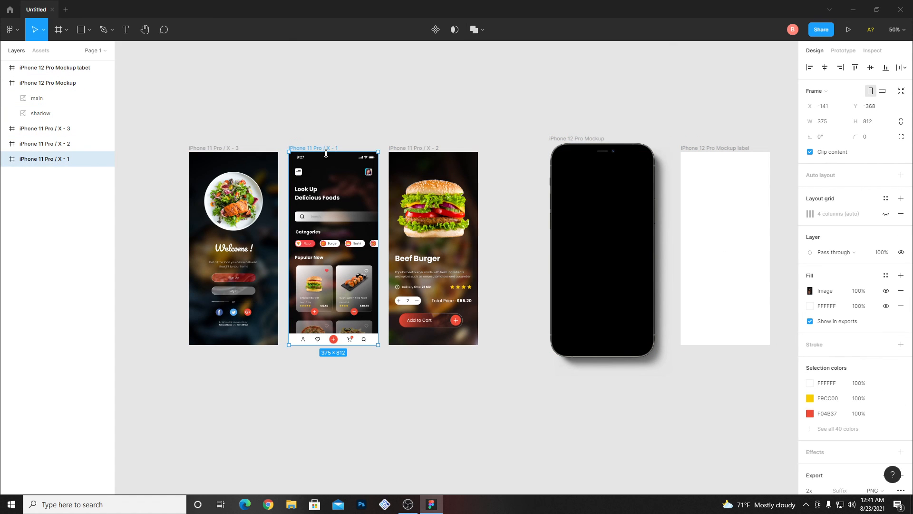
drag(312, 148, 694, 195)
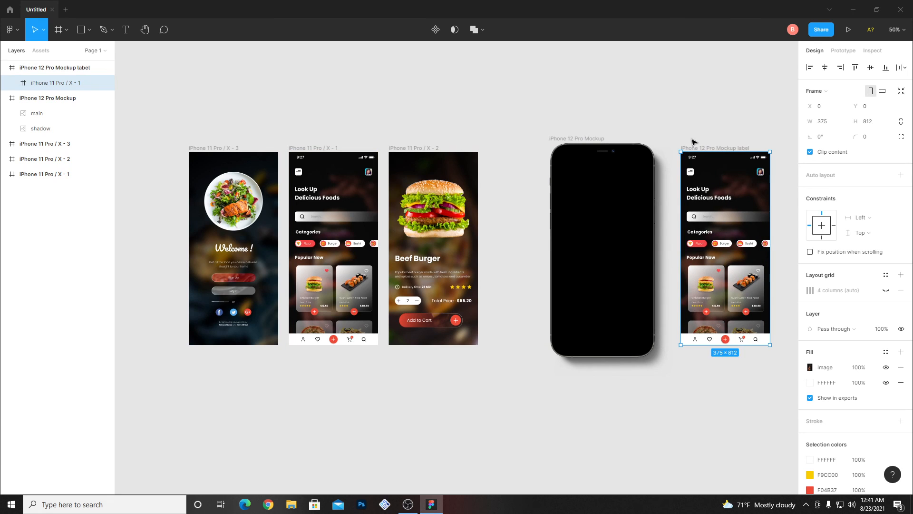
right_click(668, 89)
mouse_move(742, 117)
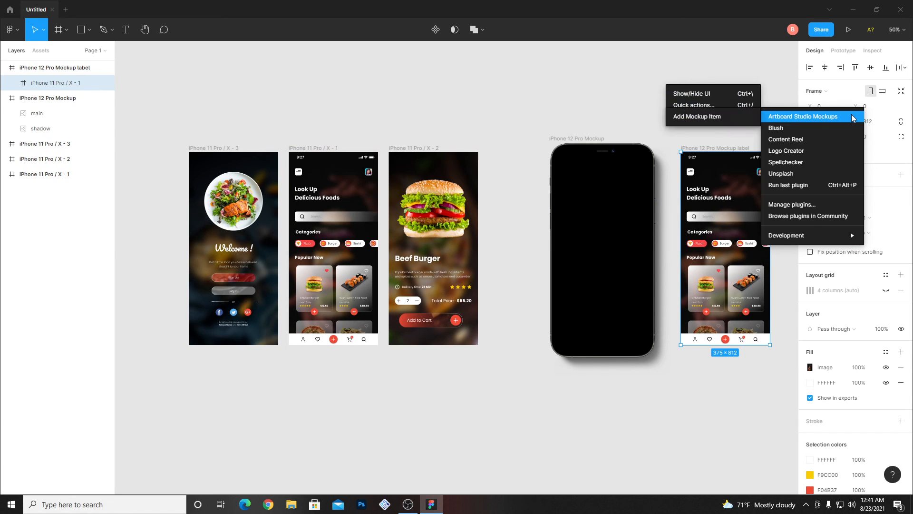
right_click(455, 66)
mouse_move(484, 105)
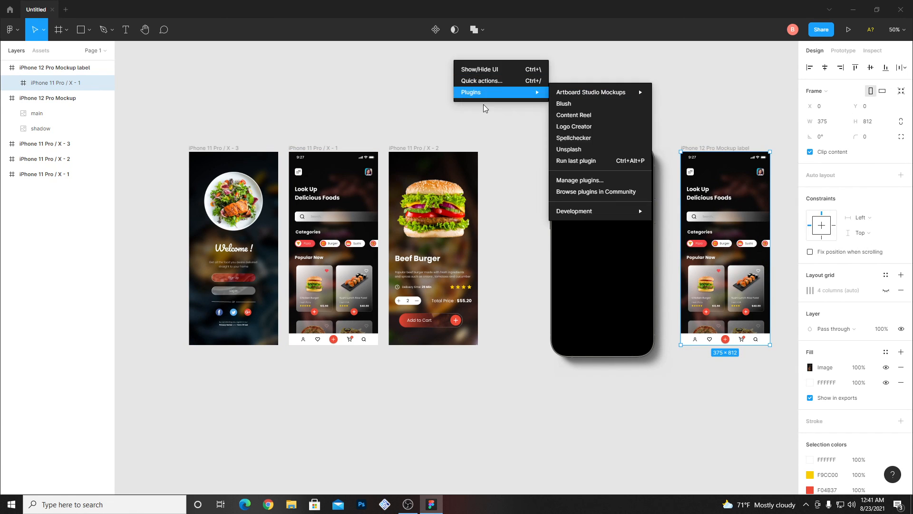
mouse_move(584, 94)
click(685, 92)
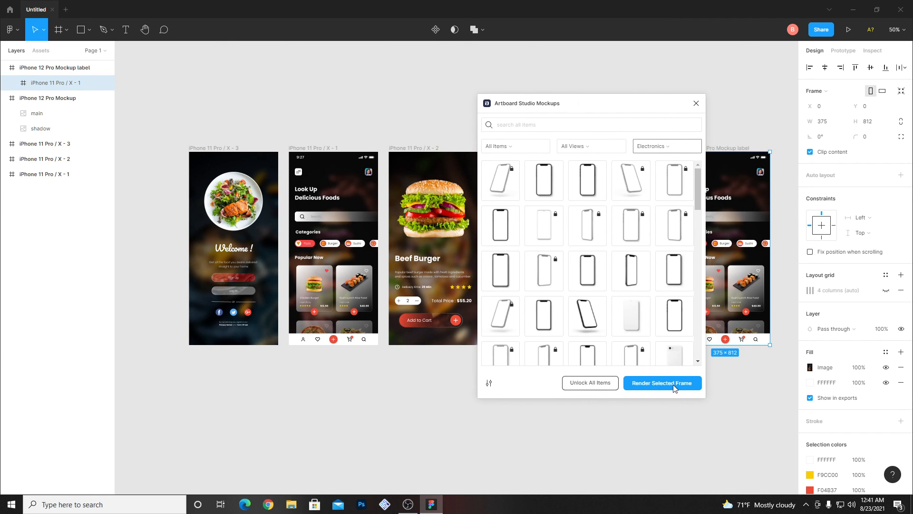
click(674, 386)
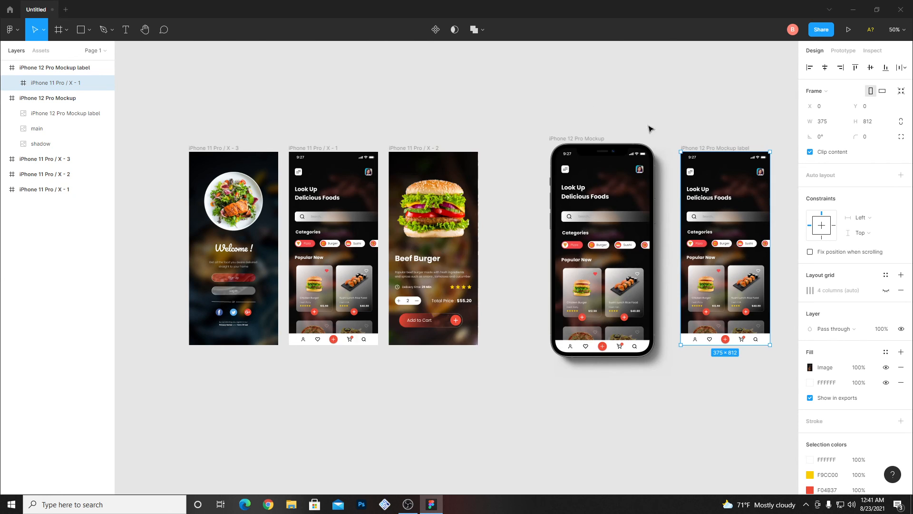
- Move the rendered phone mockup closer to the app screens and delete the iPhone 12 Pro Mockup label frame
drag(566, 139, 539, 132)
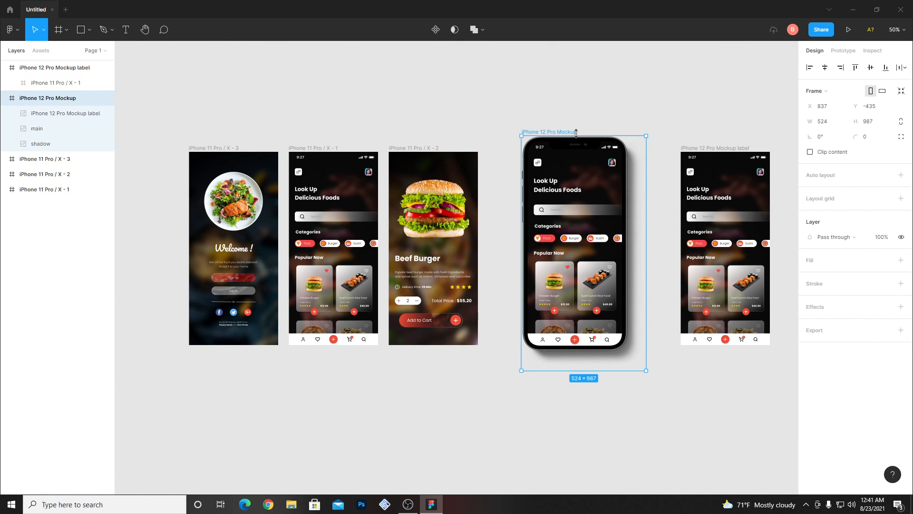
click(693, 148)
key(Delete)
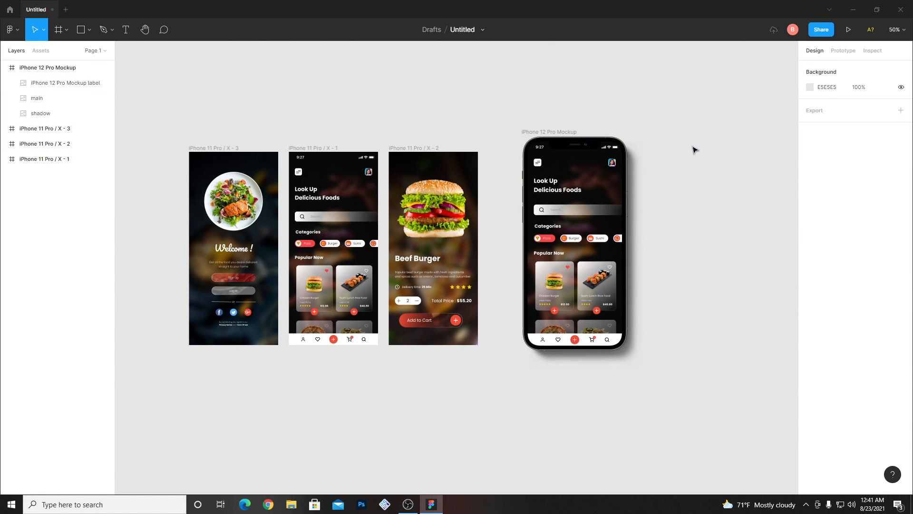